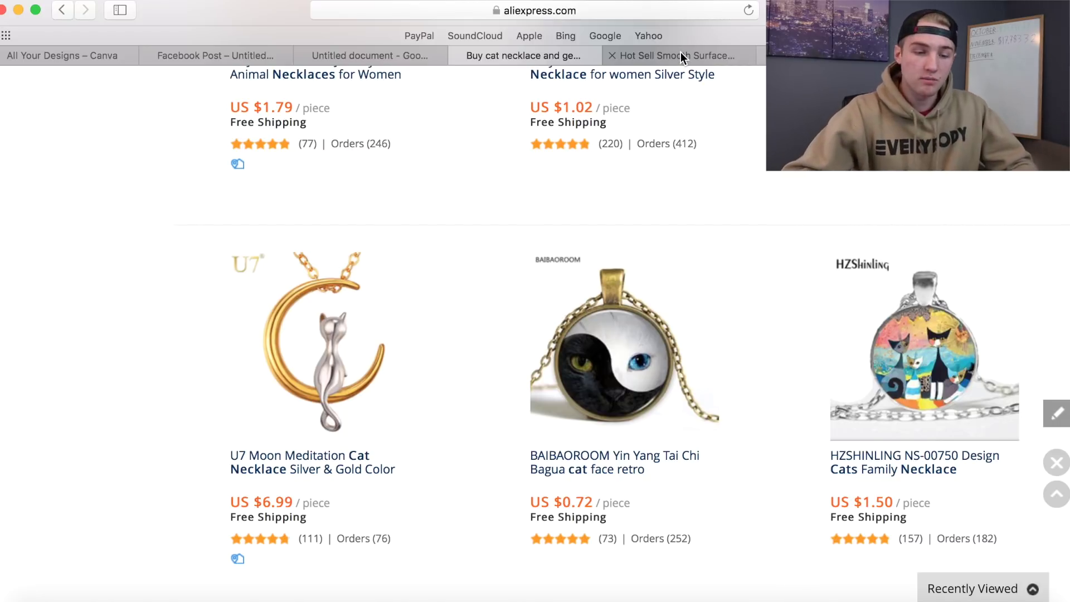
# Open the silver cat necklace's product page and capture a screenshot of its main product photo.
pyautogui.click(680, 52)
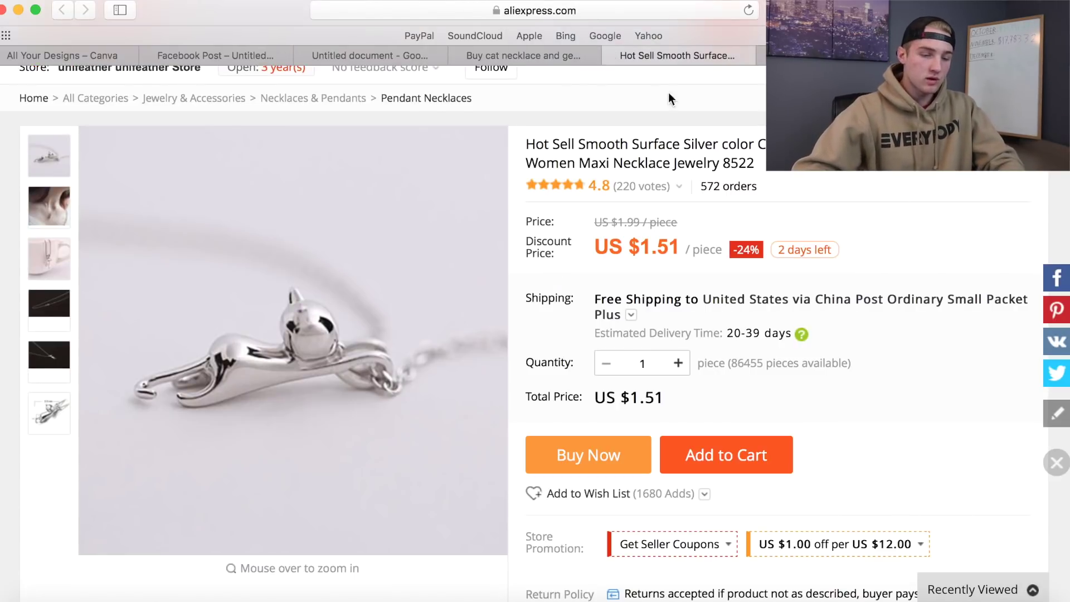
pyautogui.scroll(-2, 565, 129)
pyautogui.scroll(2, 565, 129)
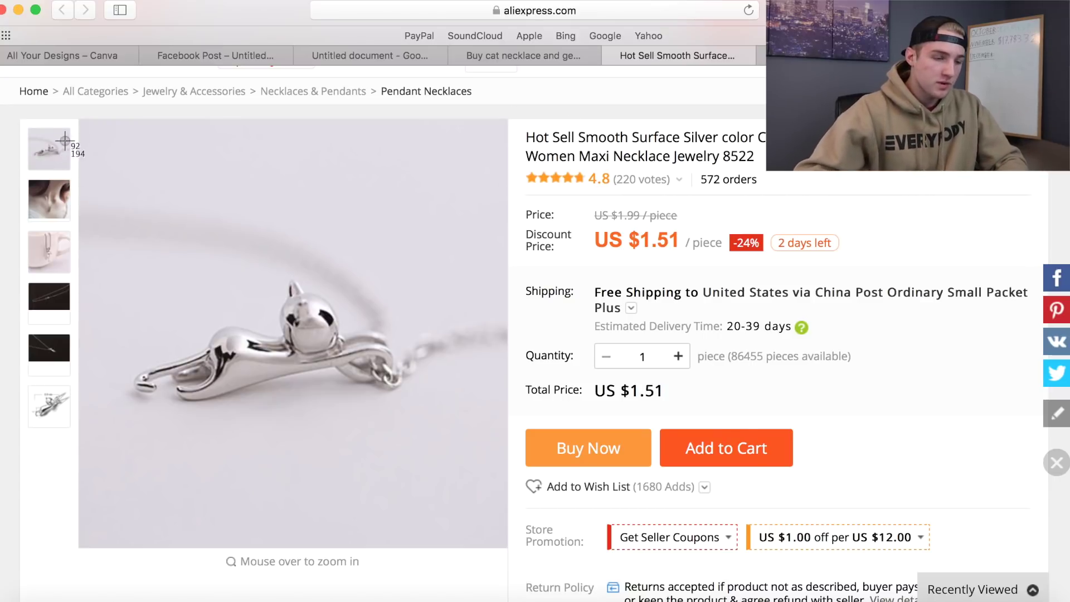
pyautogui.moveTo(82, 120); pyautogui.dragTo(508, 548)
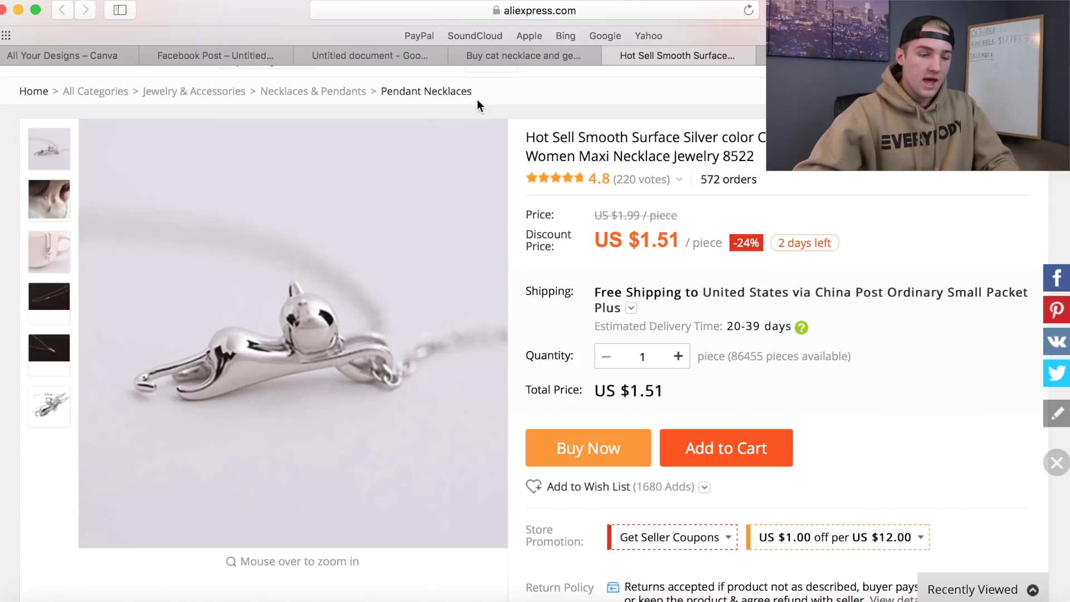
# Switch to Canva and open a blank Facebook Post design from the design types.
pyautogui.click(198, 55)
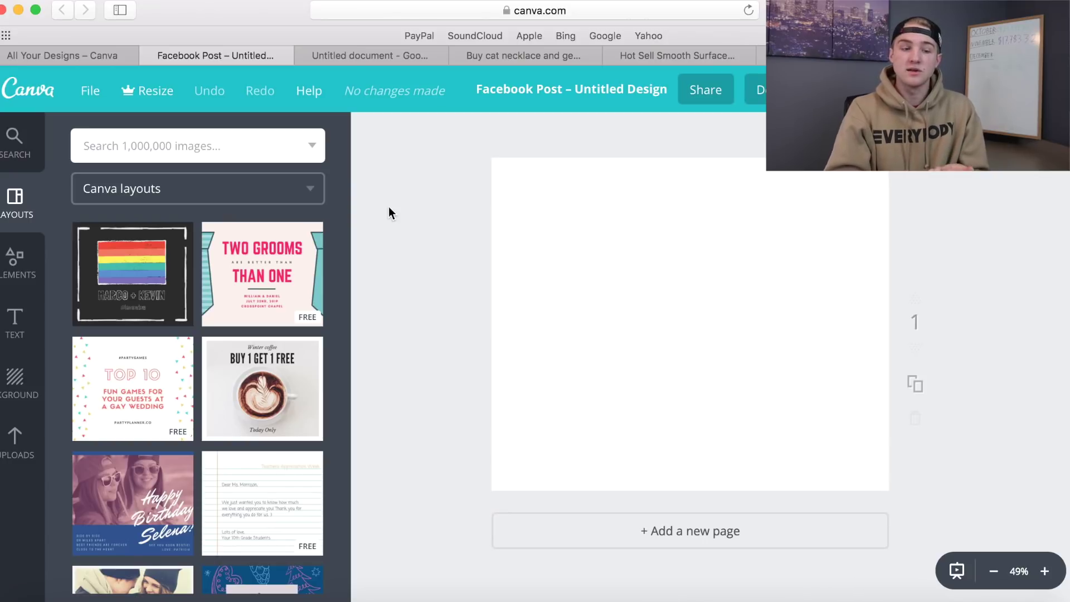
pyautogui.click(67, 55)
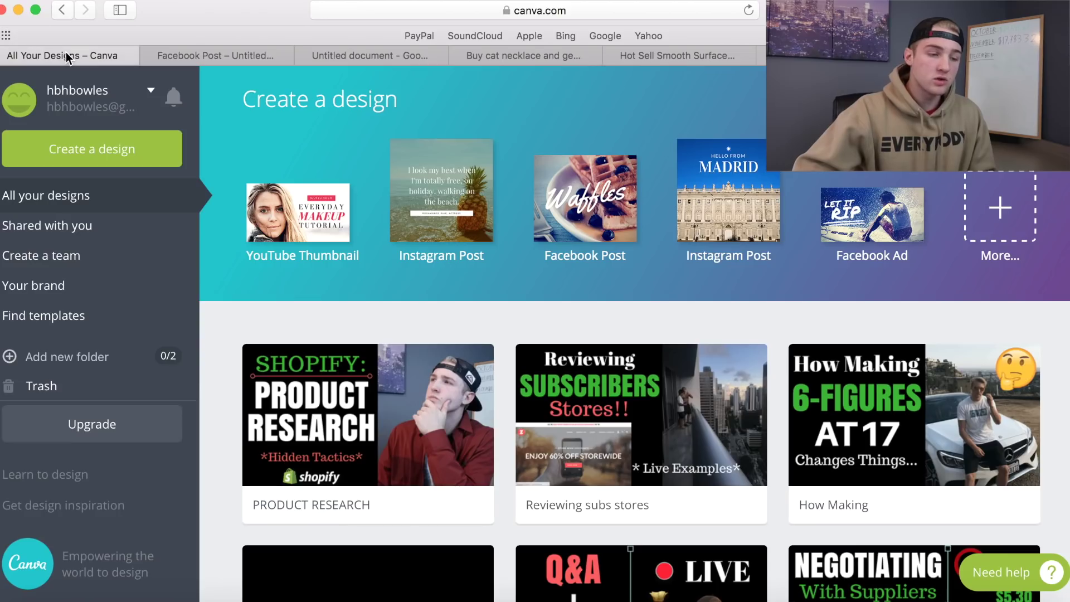
pyautogui.click(596, 208)
pyautogui.click(144, 55)
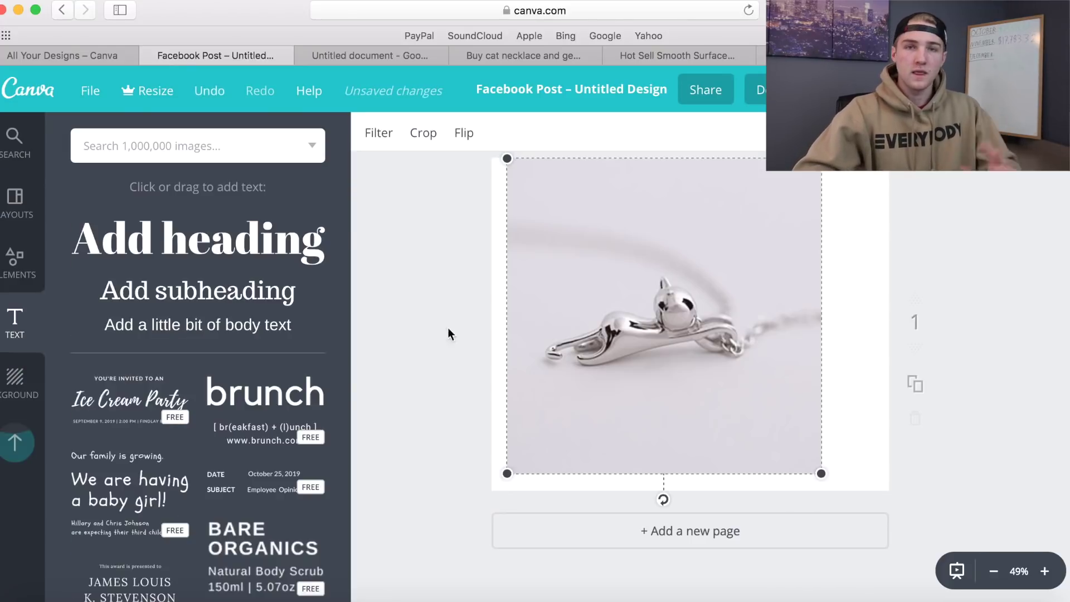
# Enlarge the necklace photo to cover the whole canvas and shift it up so the pendant sits near the middle.
pyautogui.moveTo(675, 308); pyautogui.dragTo(659, 305)
pyautogui.moveTo(805, 462); pyautogui.dragTo(961, 483)
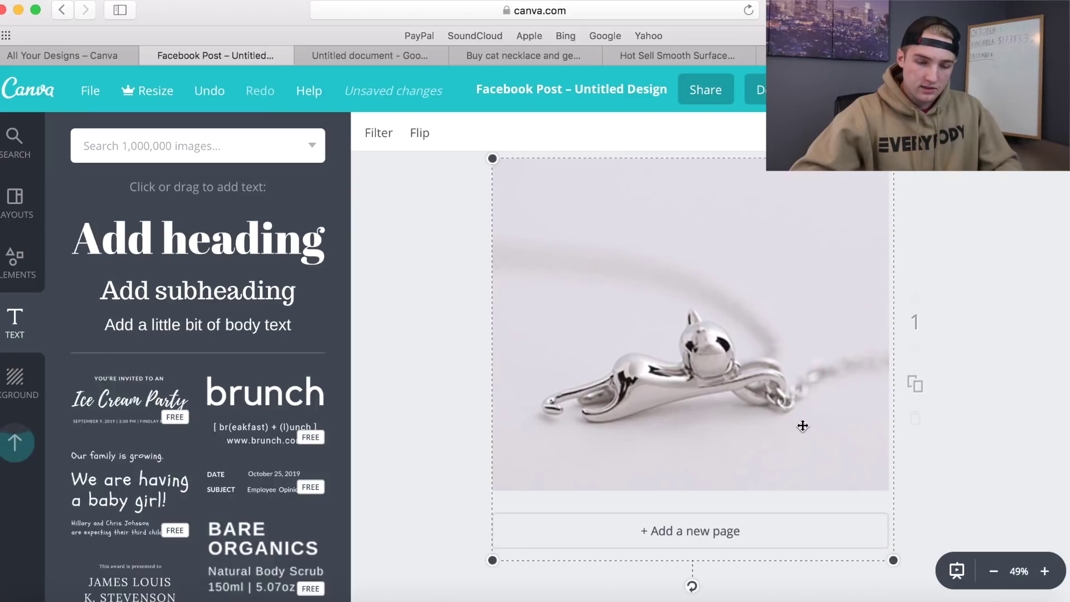
pyautogui.moveTo(802, 426); pyautogui.dragTo(803, 387)
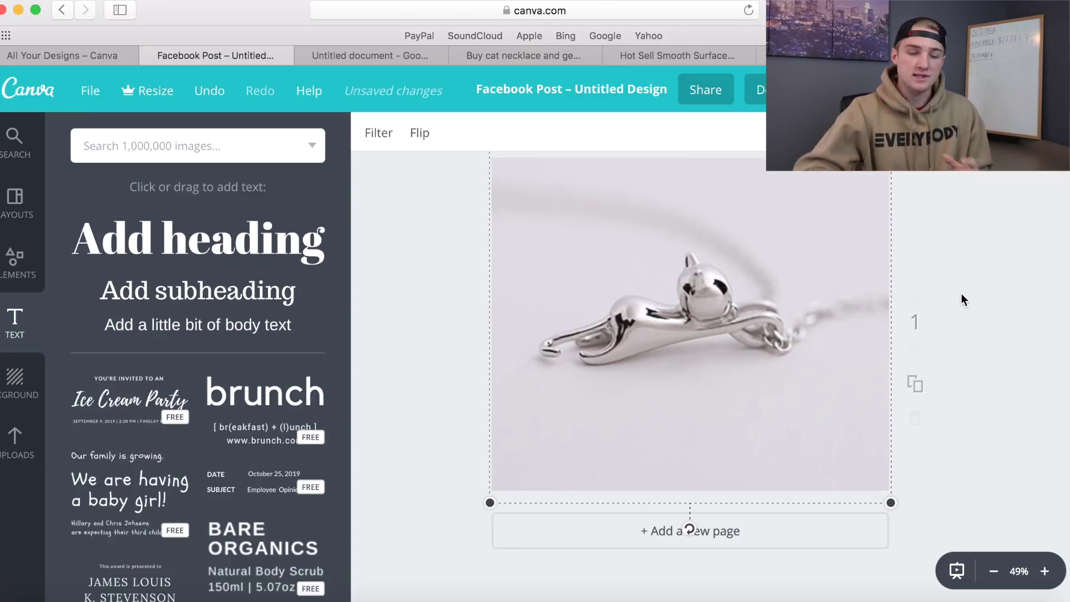
pyautogui.click(946, 240)
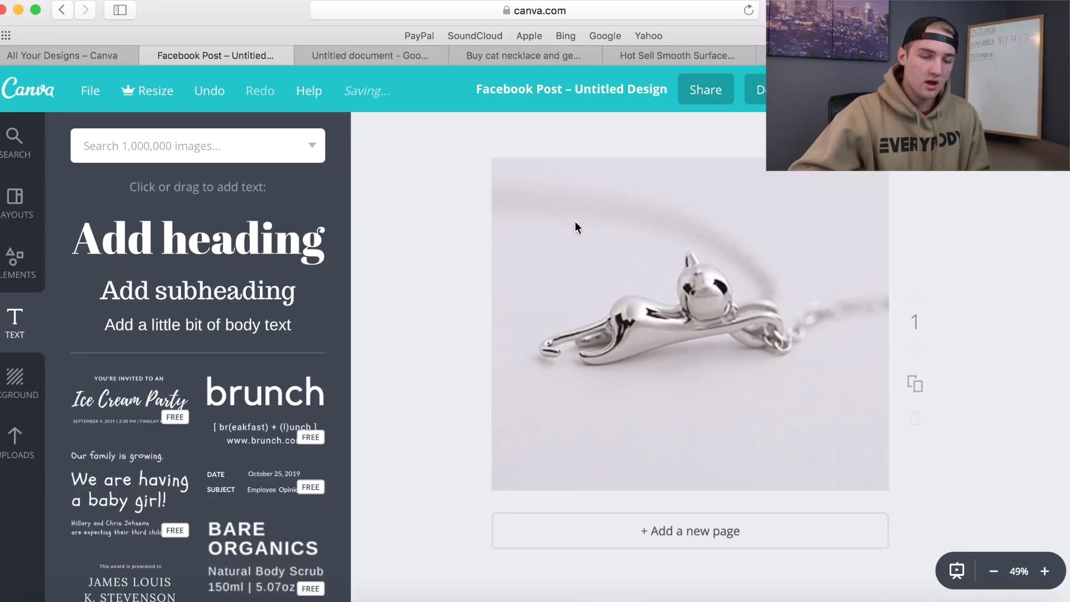
pyautogui.click(765, 286)
pyautogui.moveTo(786, 351); pyautogui.dragTo(786, 344)
pyautogui.click(964, 281)
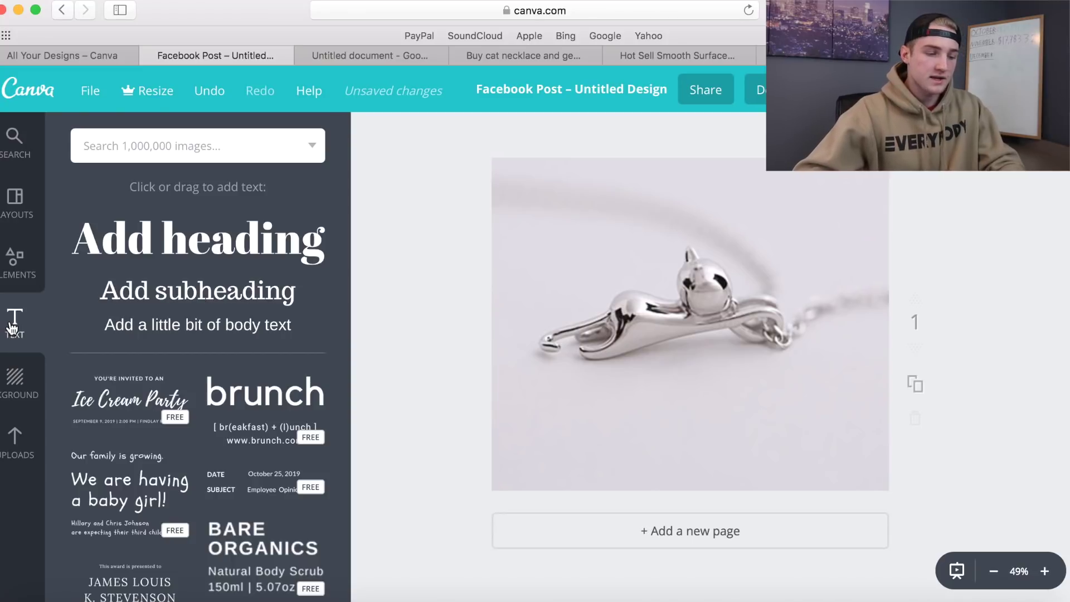
# Add a subheading below the pendant reading "FREE Necklace" and set its font size to 32.
pyautogui.moveTo(221, 291); pyautogui.dragTo(730, 435)
pyautogui.doubleClick(730, 429)
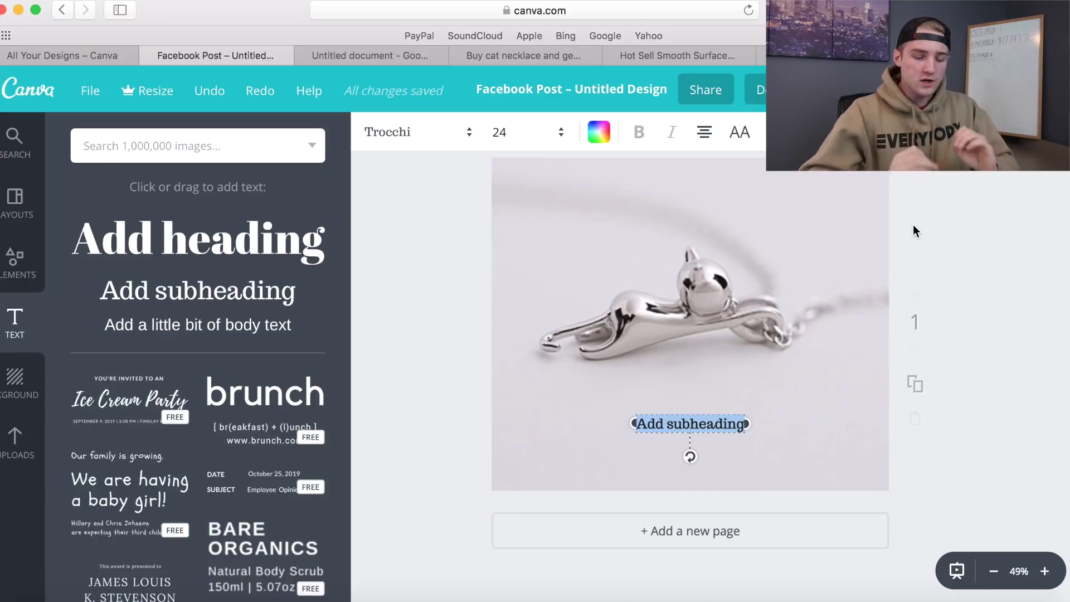
pyautogui.write('FREE')
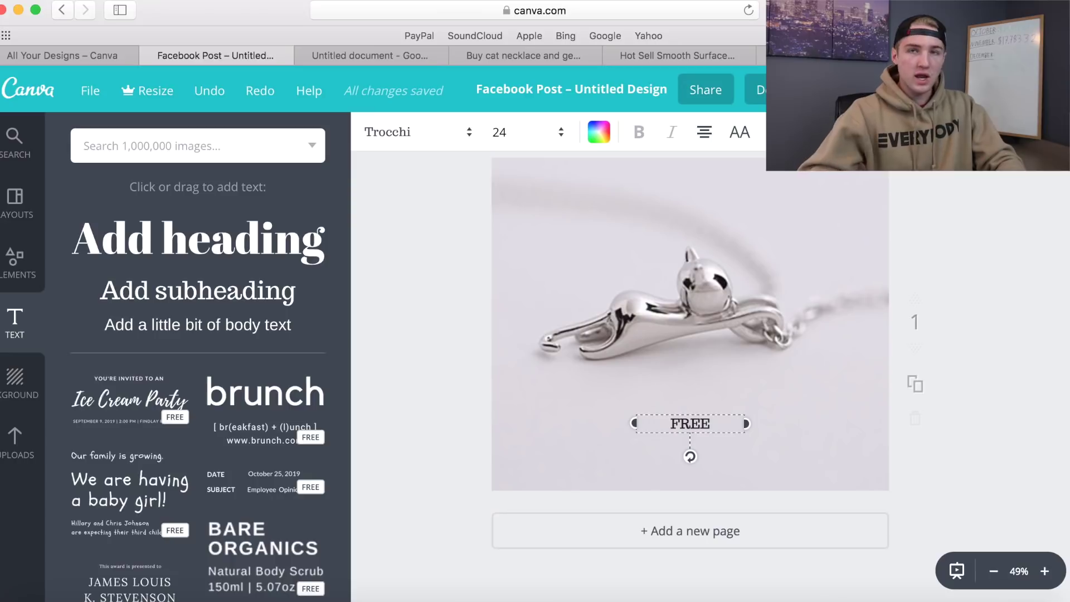
pyautogui.write(' Necklace')
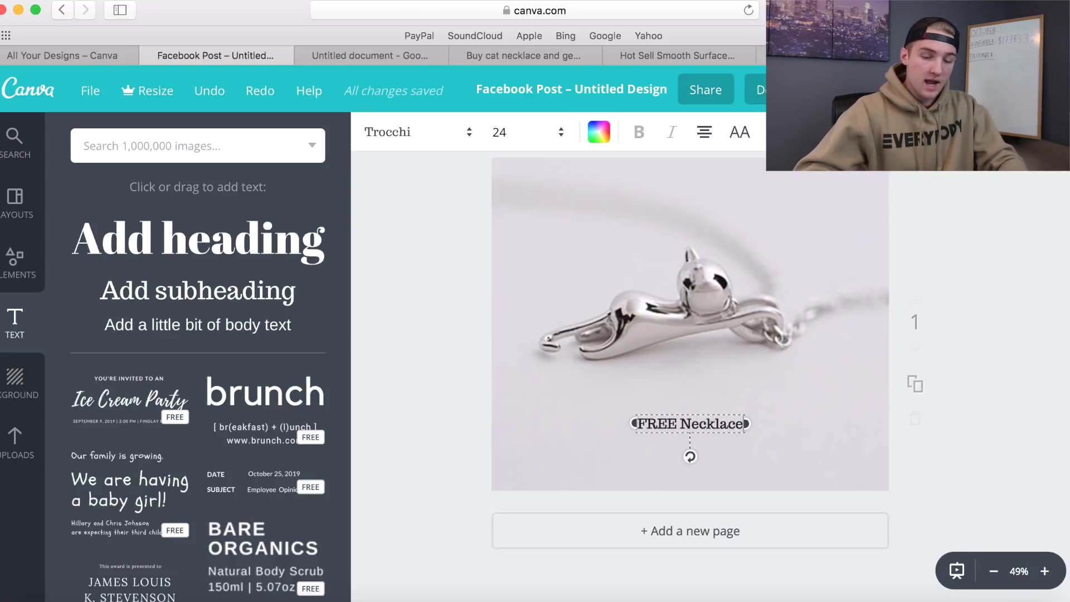
pyautogui.click(522, 138)
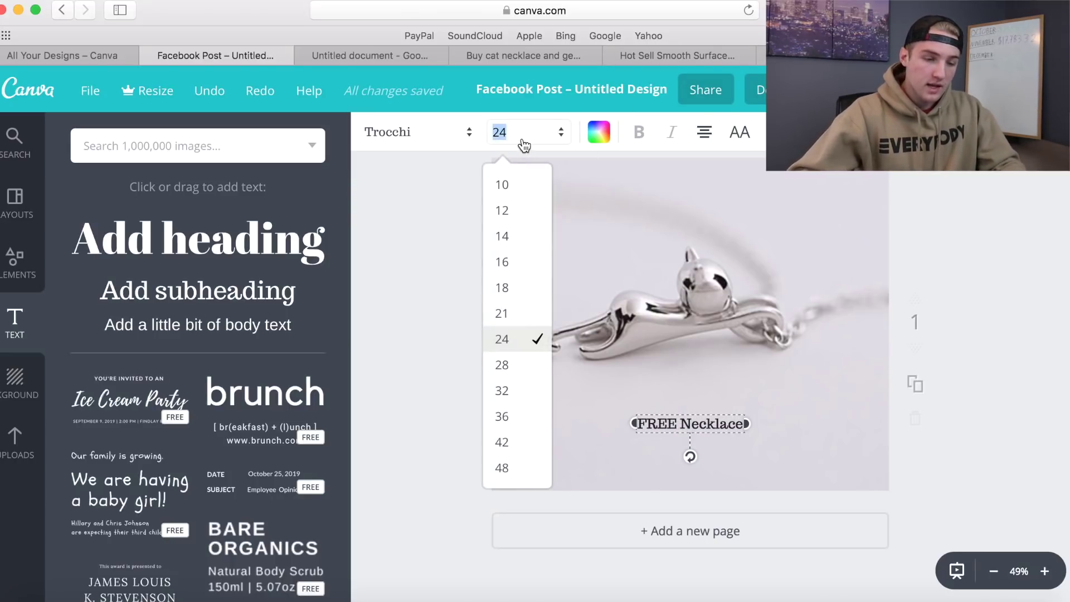
pyautogui.click(525, 400)
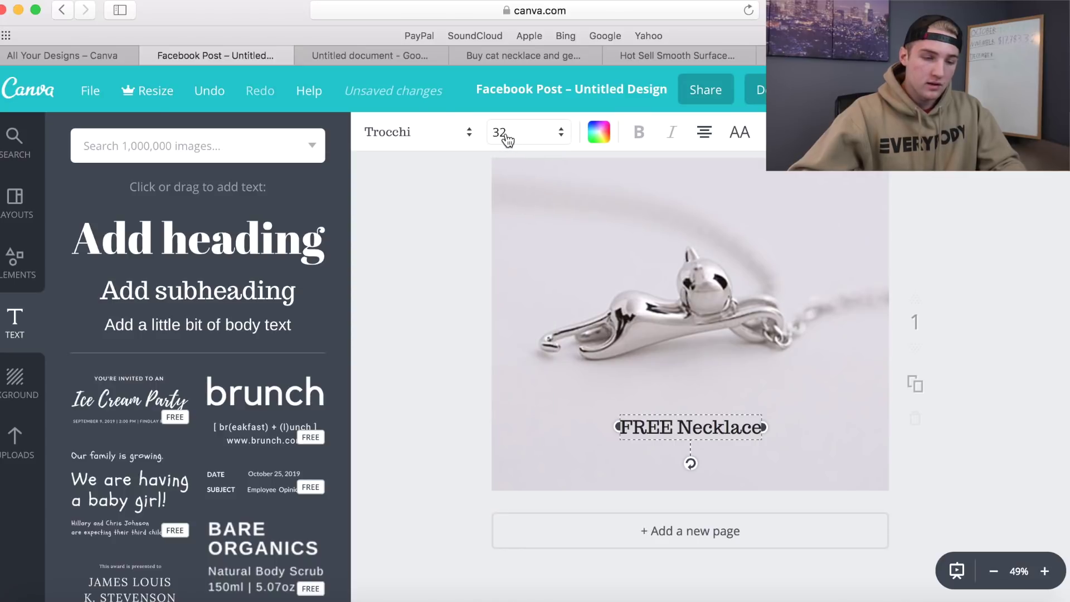
# Colour the "FREE Necklace" text red from the default palette and move it slightly up, centred on the canvas.
pyautogui.click(595, 133)
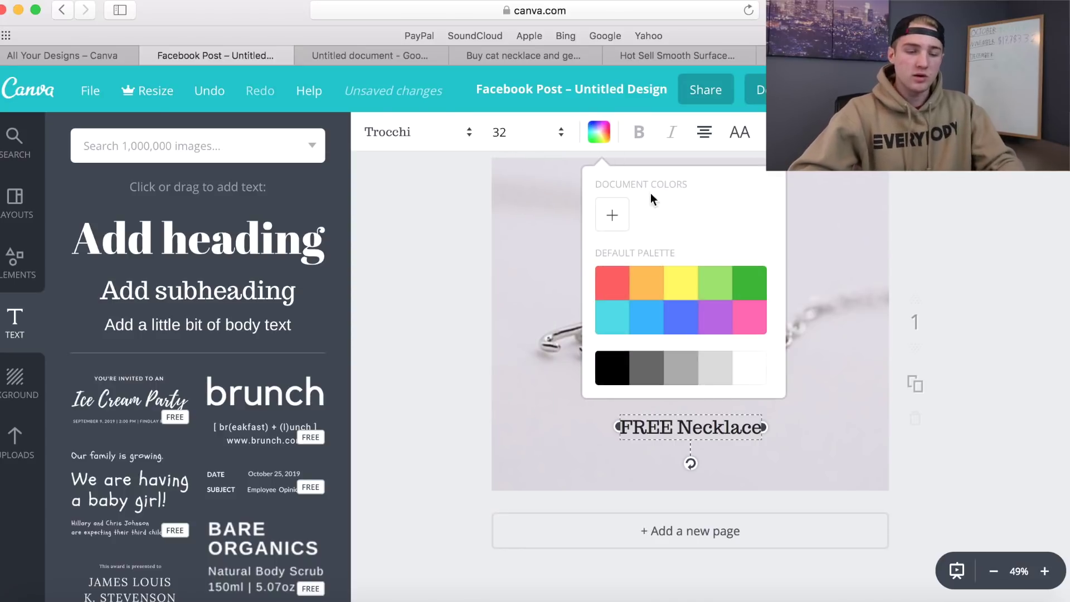
pyautogui.click(616, 290)
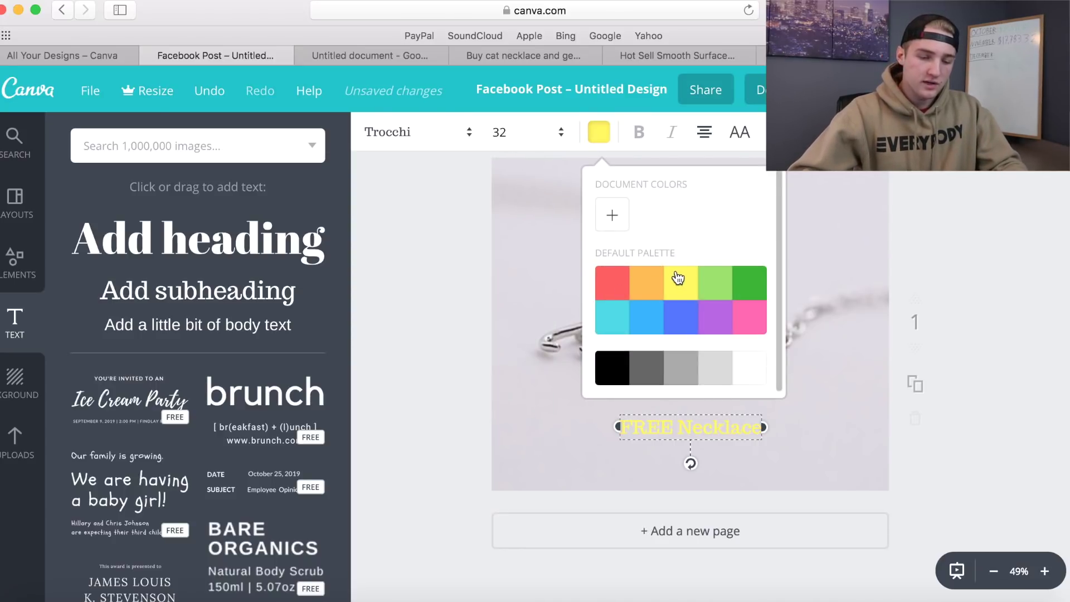
pyautogui.click(650, 279)
pyautogui.click(674, 326)
pyautogui.click(642, 321)
pyautogui.click(729, 291)
pyautogui.click(759, 288)
pyautogui.click(607, 293)
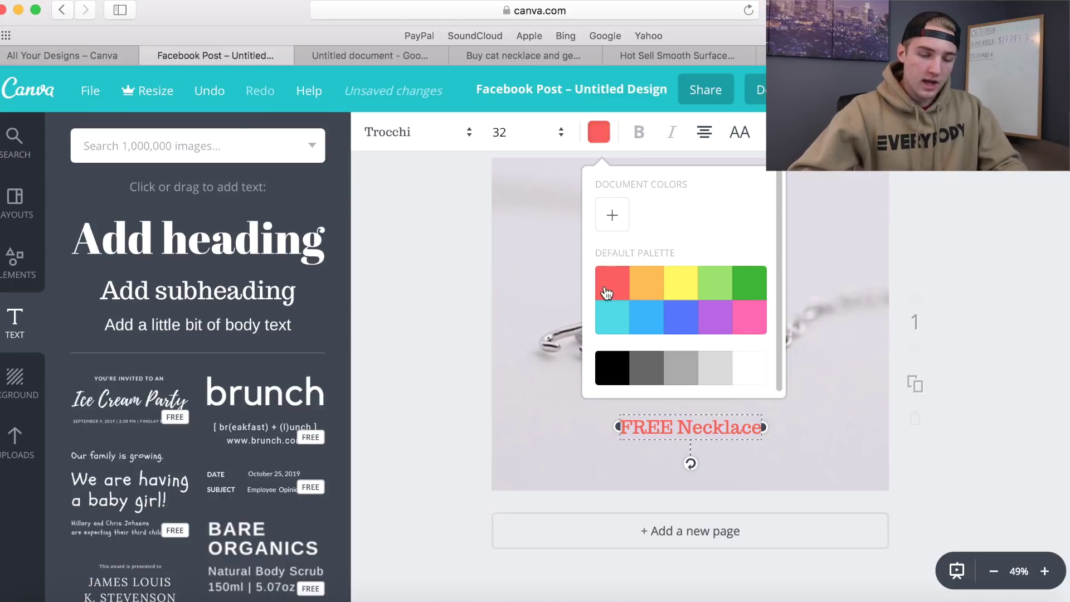
pyautogui.click(533, 191)
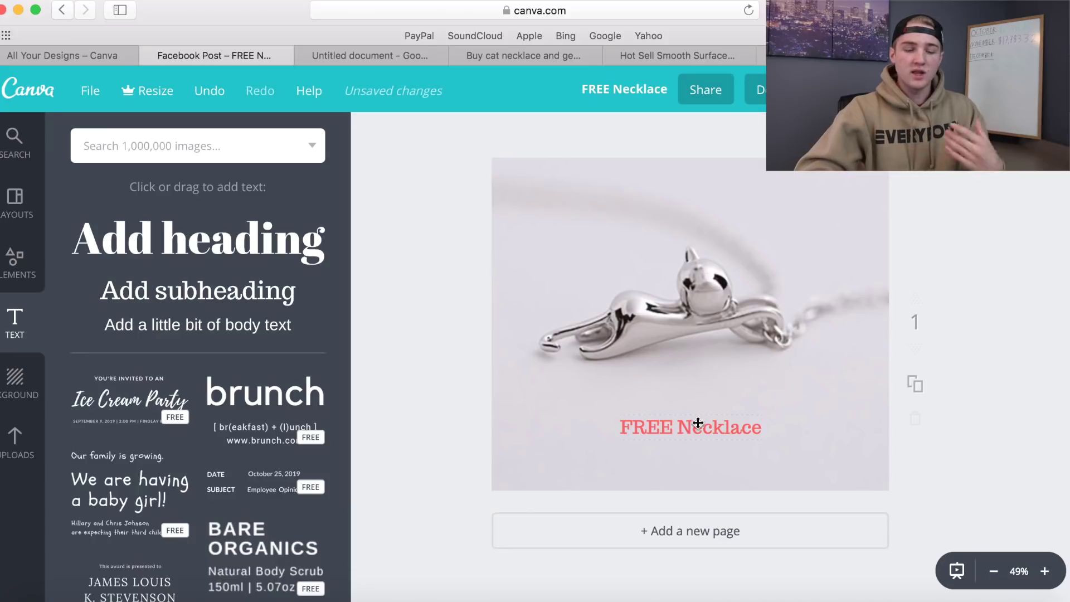
pyautogui.moveTo(695, 424); pyautogui.dragTo(695, 412)
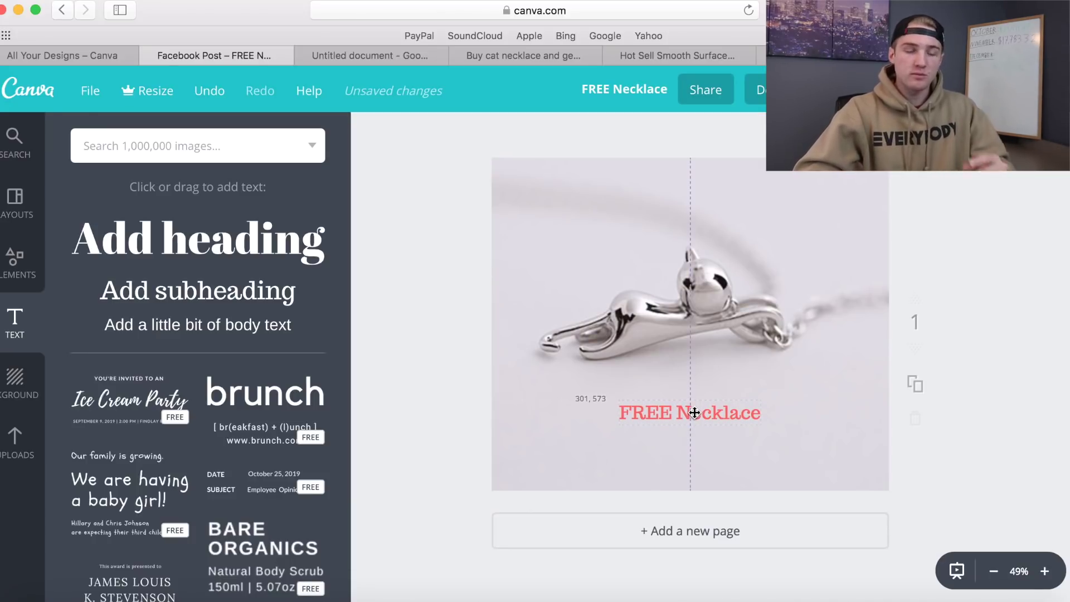
# Place a thin line with square ends beneath "FREE Necklace" and shorten it to about 398 × 26.
pyautogui.click(15, 273)
pyautogui.click(194, 342)
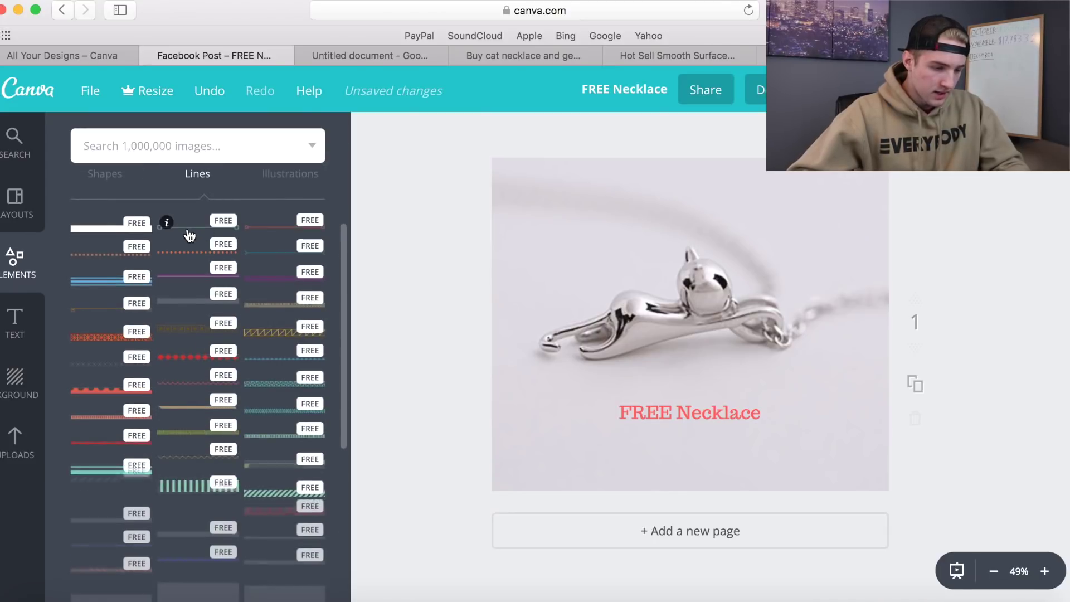
pyautogui.moveTo(189, 232); pyautogui.dragTo(681, 421)
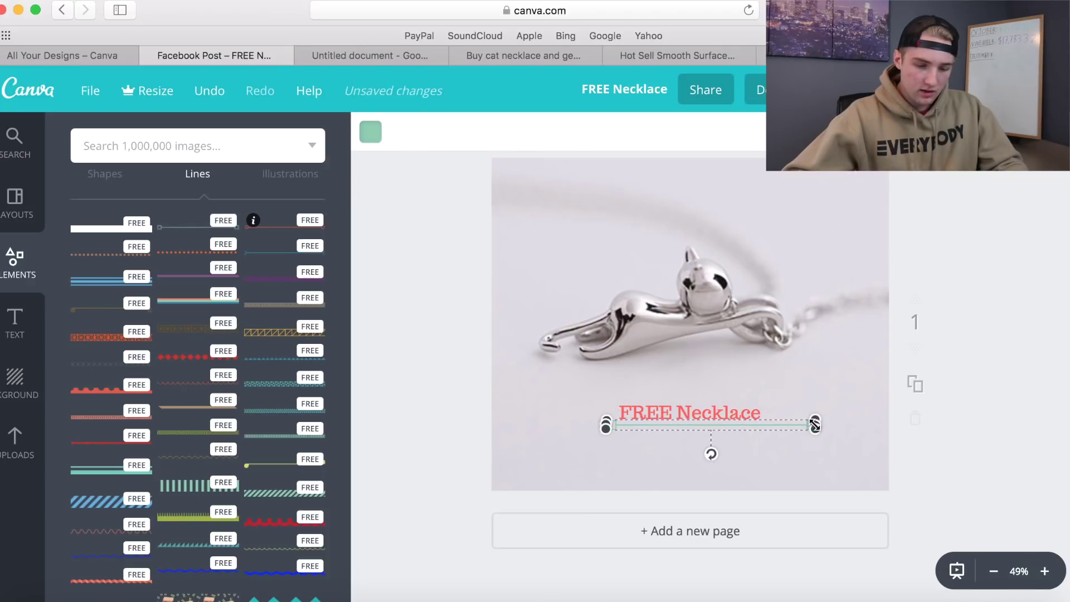
pyautogui.moveTo(817, 424); pyautogui.dragTo(774, 427)
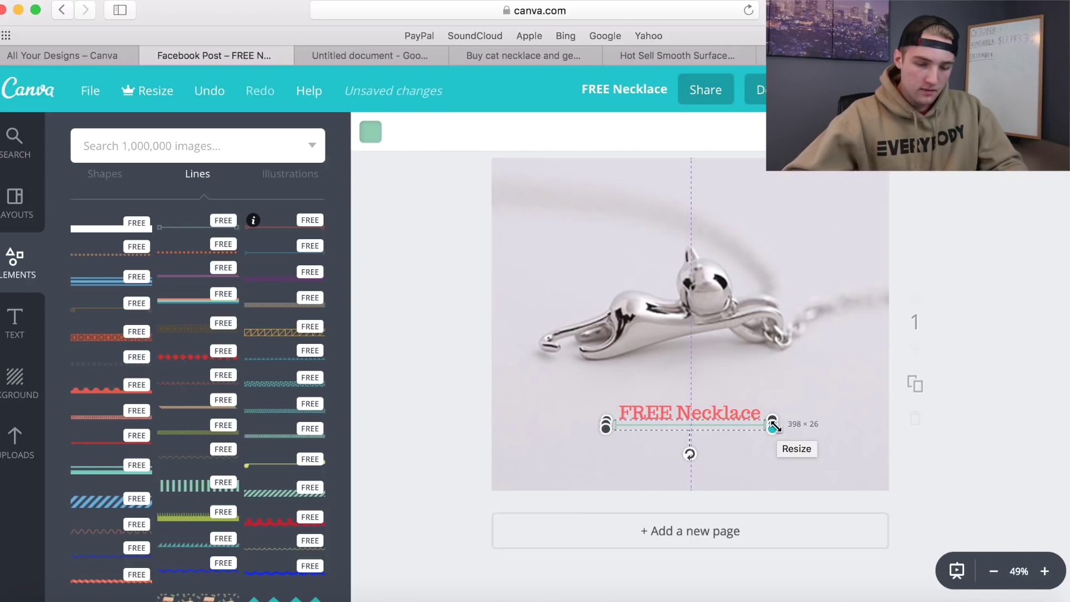
# Recolour the line under "FREE Necklace" blue from the default palette.
pyautogui.click(371, 134)
pyautogui.click(449, 320)
pyautogui.click(931, 241)
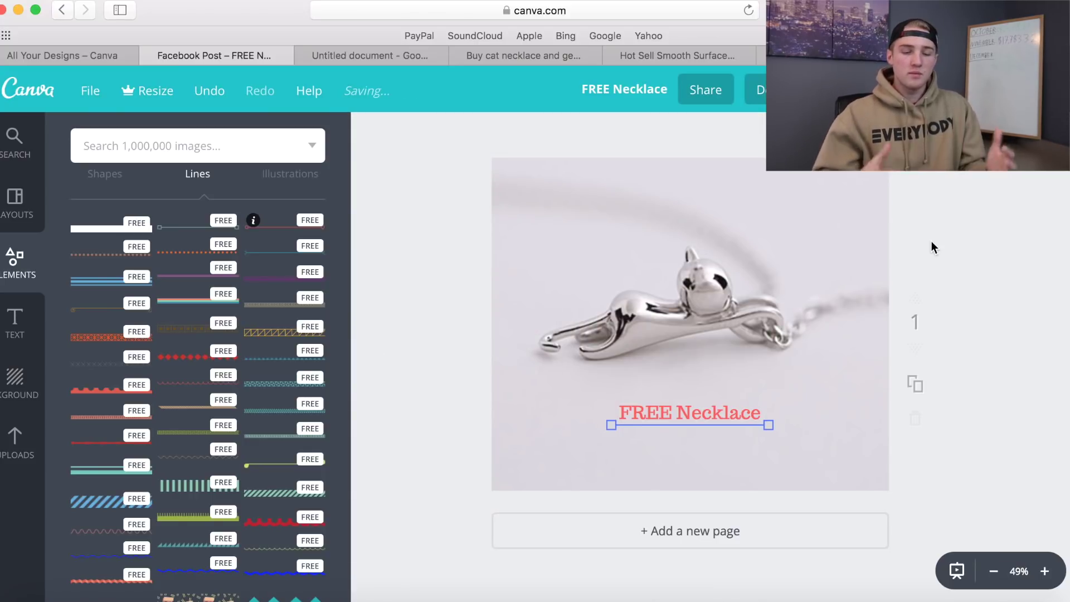
# Change the colour of the line under "FREE Necklace" to white.
pyautogui.click(762, 420)
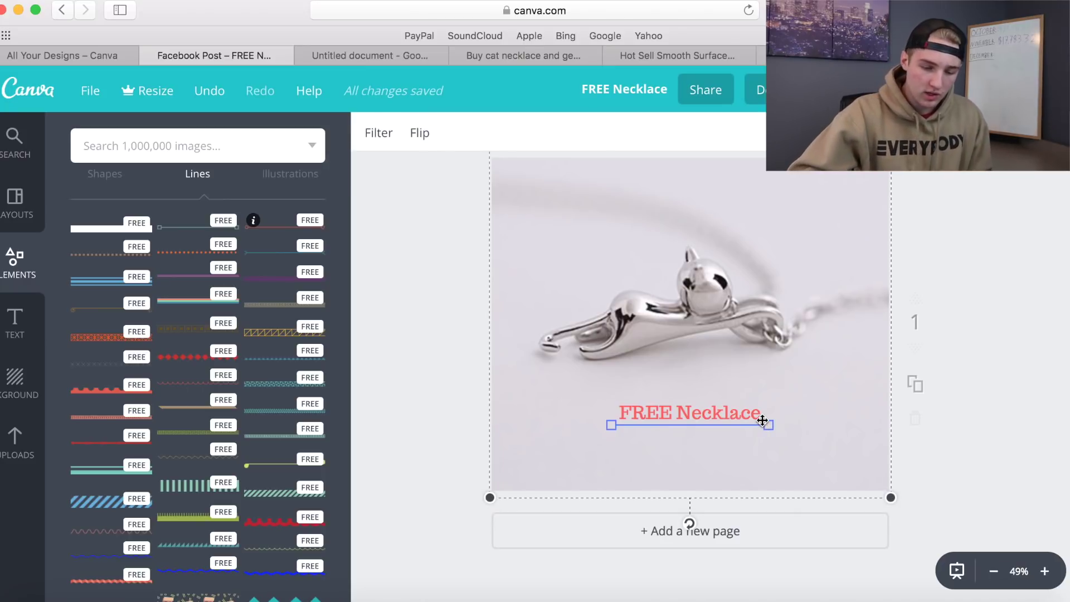
pyautogui.click(768, 428)
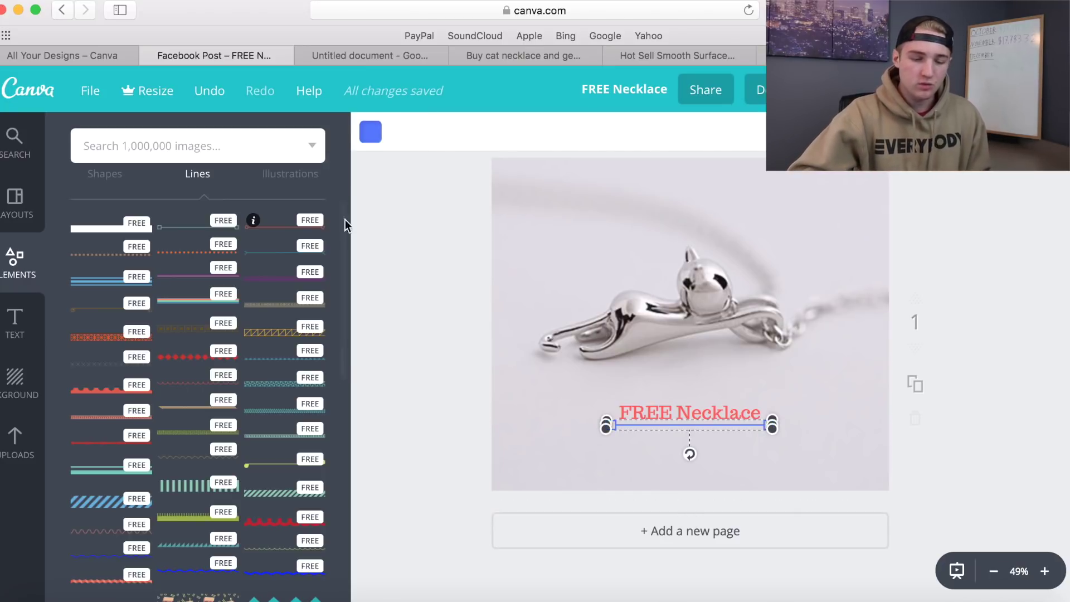
pyautogui.click(369, 134)
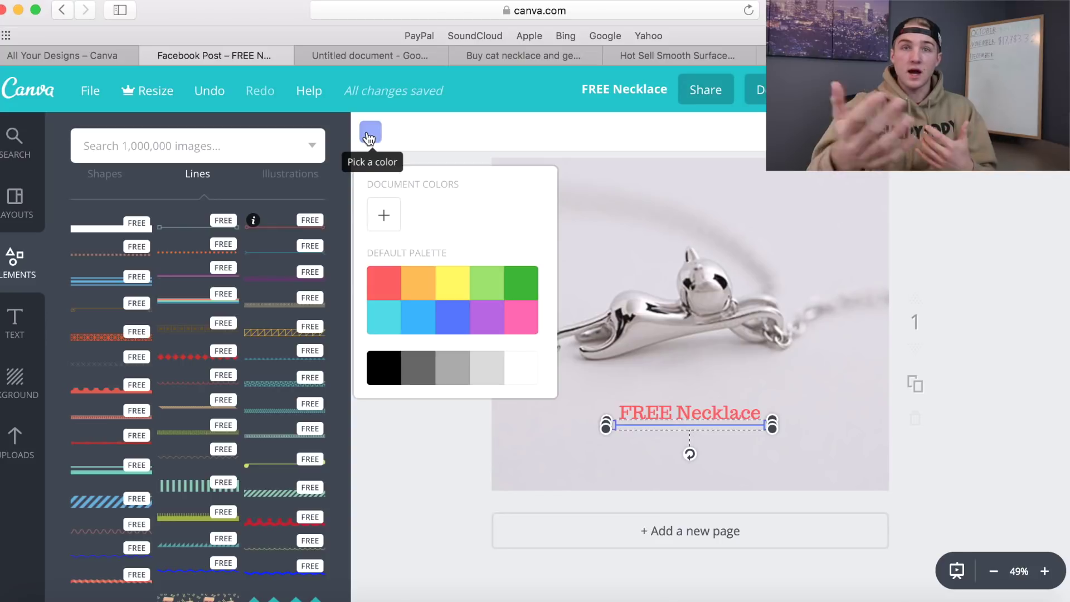
pyautogui.click(530, 377)
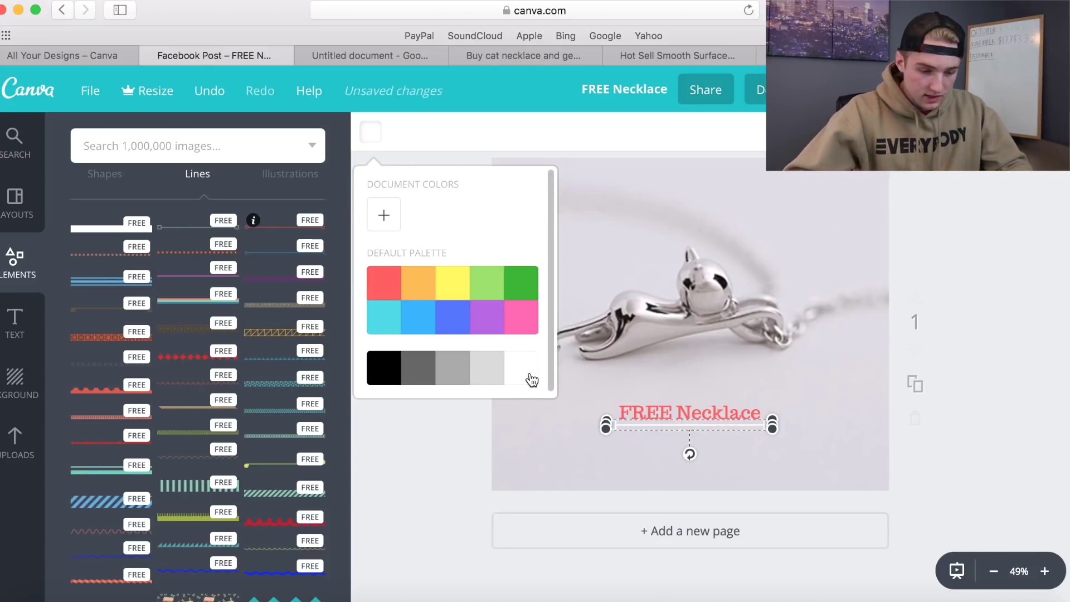
pyautogui.click(854, 426)
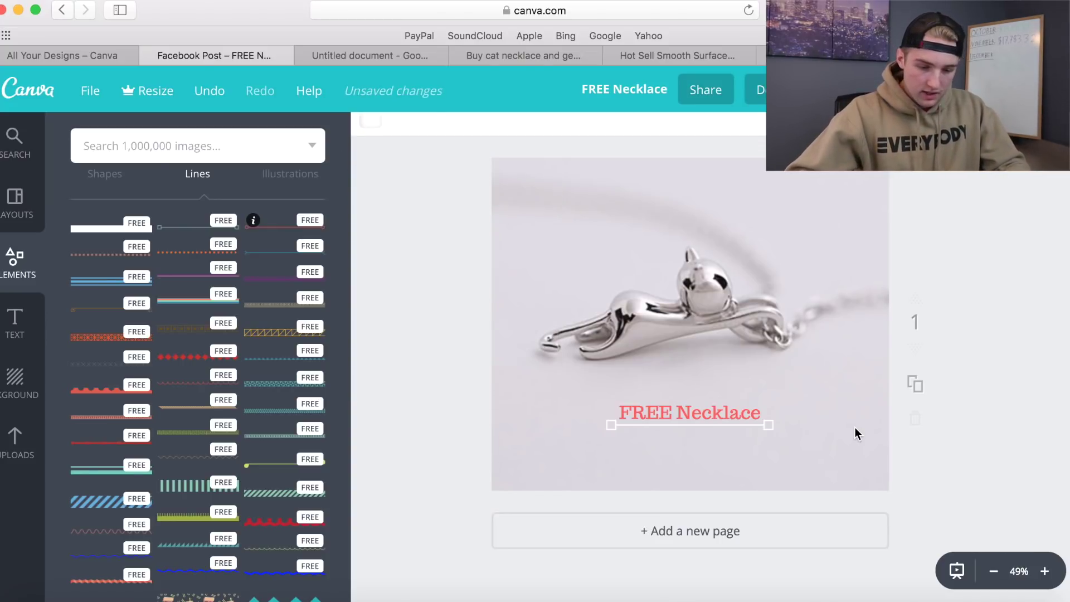
# Add a size 32 subheading reading "Today ONLY!" beneath the white line and nudge it closer to the line.
pyautogui.click(16, 325)
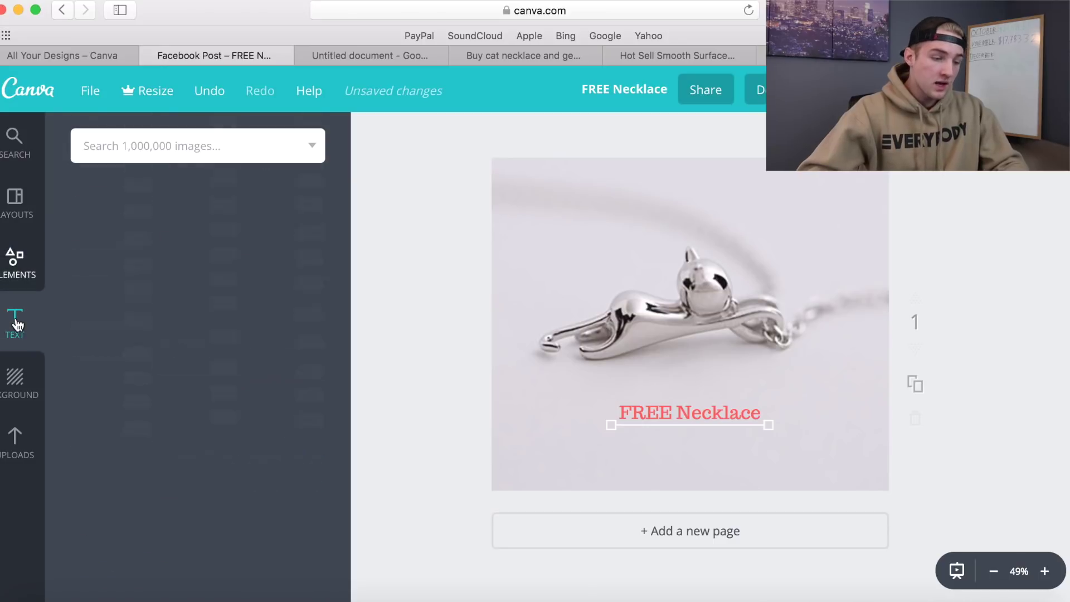
pyautogui.moveTo(198, 287); pyautogui.dragTo(743, 442)
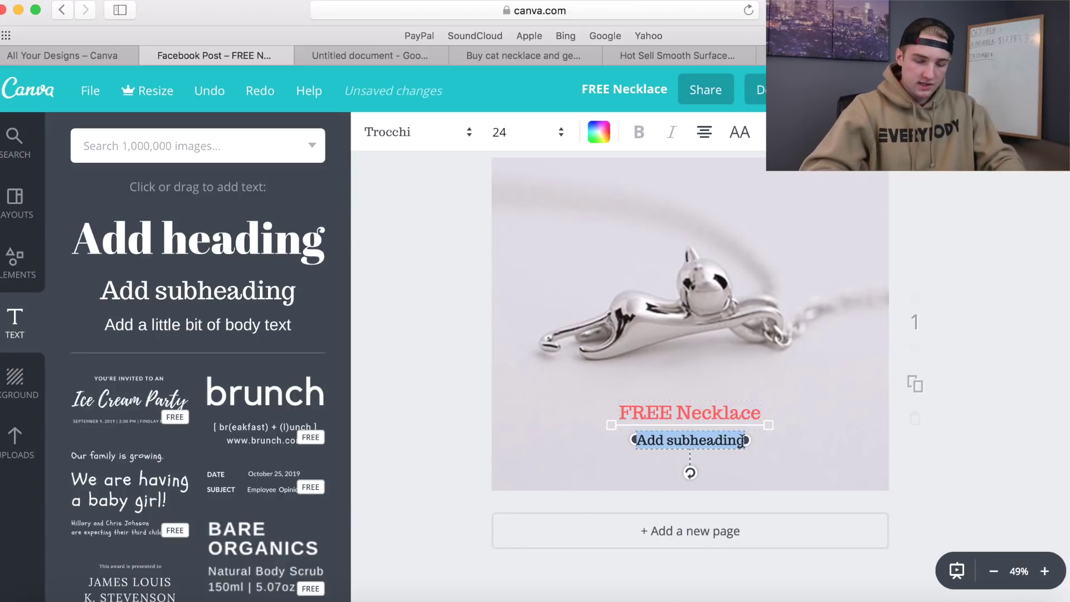
pyautogui.write('Today ONLY!')
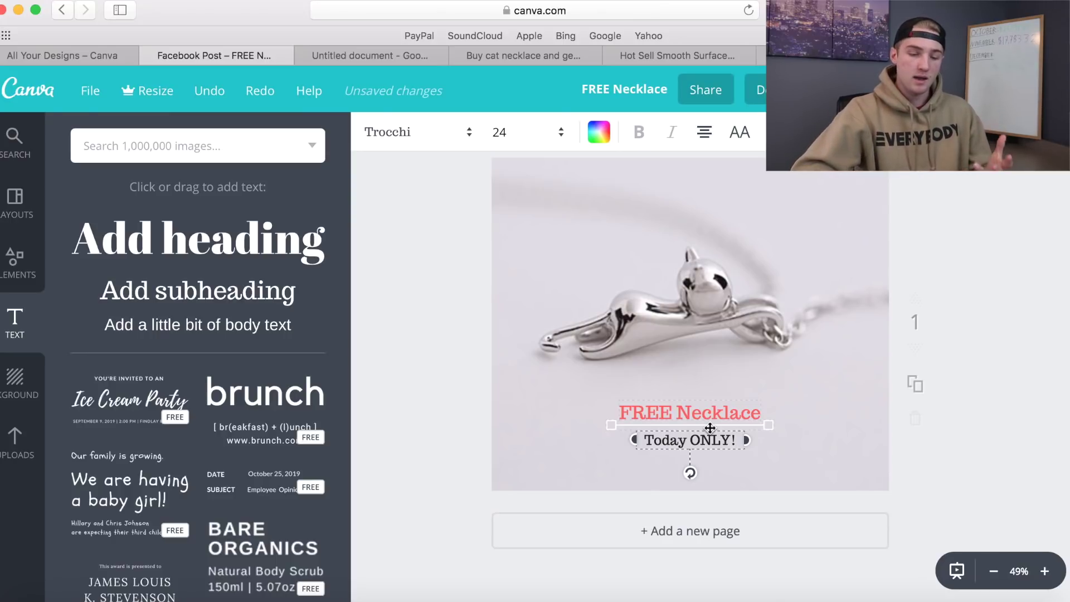
pyautogui.click(524, 137)
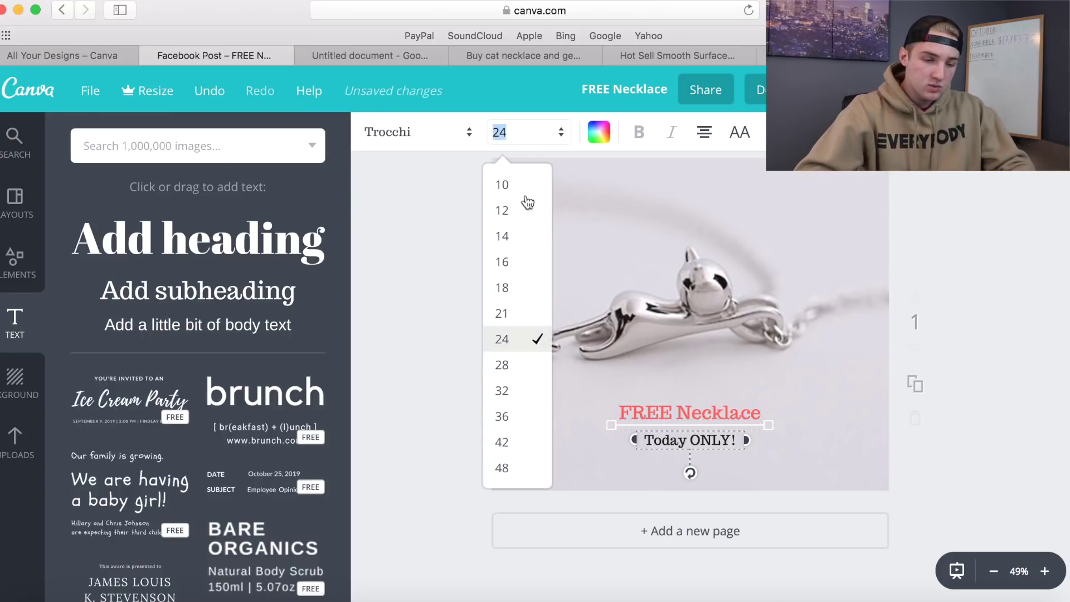
pyautogui.click(523, 389)
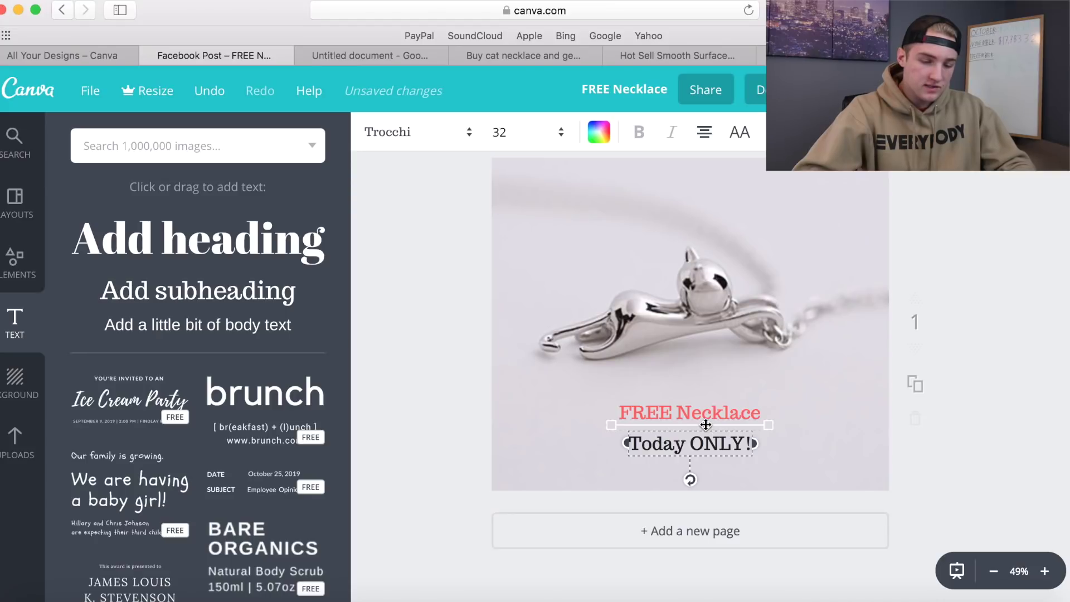
pyautogui.moveTo(705, 425); pyautogui.dragTo(705, 425)
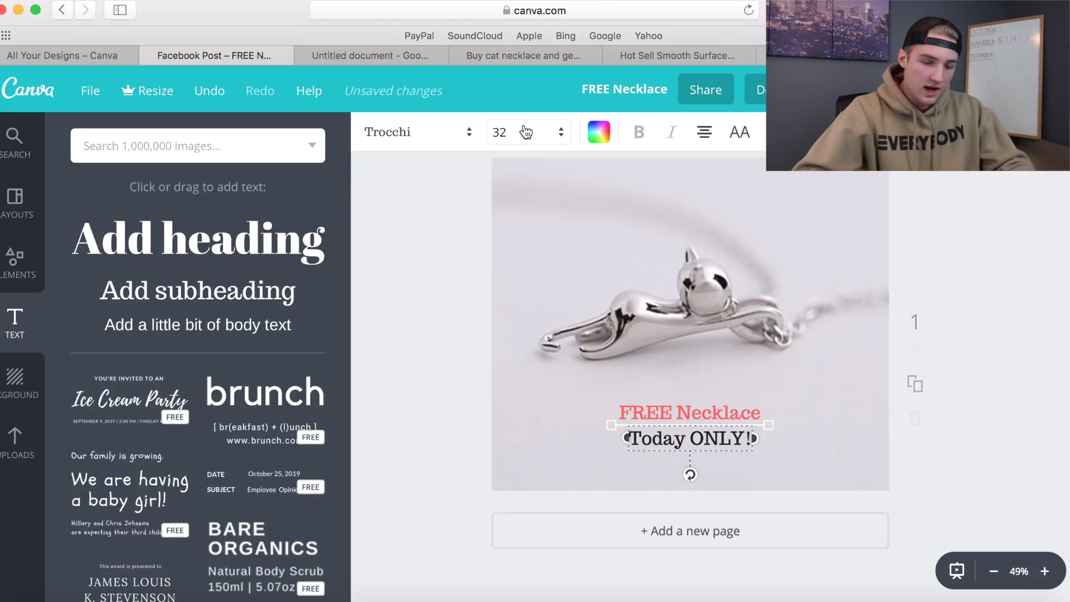
# Set the "Today ONLY!" text to the Aileron Heavy font at size 30.
pyautogui.click(426, 134)
pyautogui.scroll(20, 446, 411)
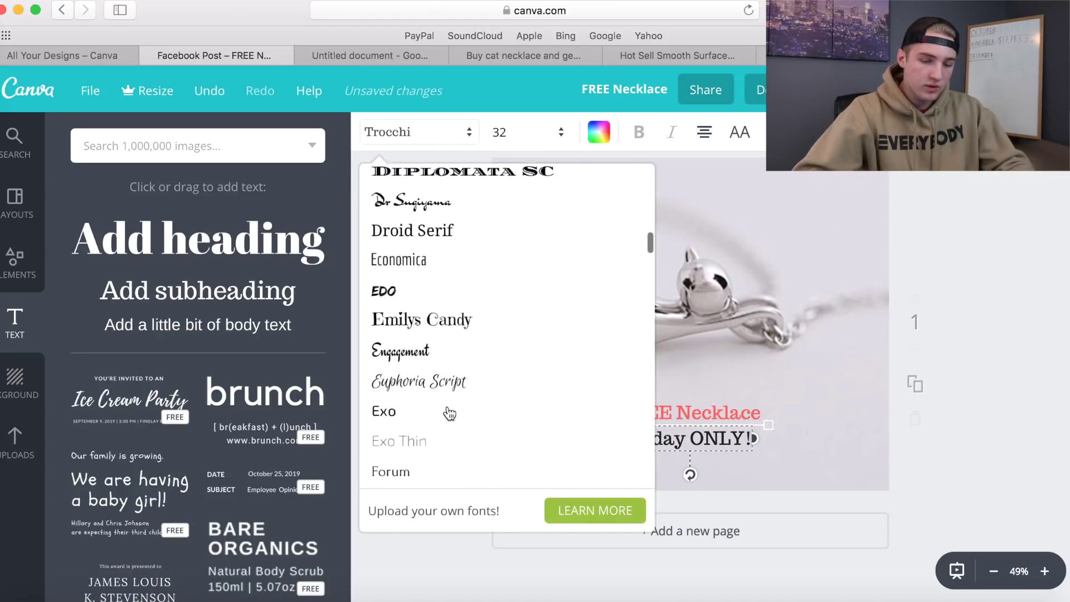
pyautogui.click(480, 298)
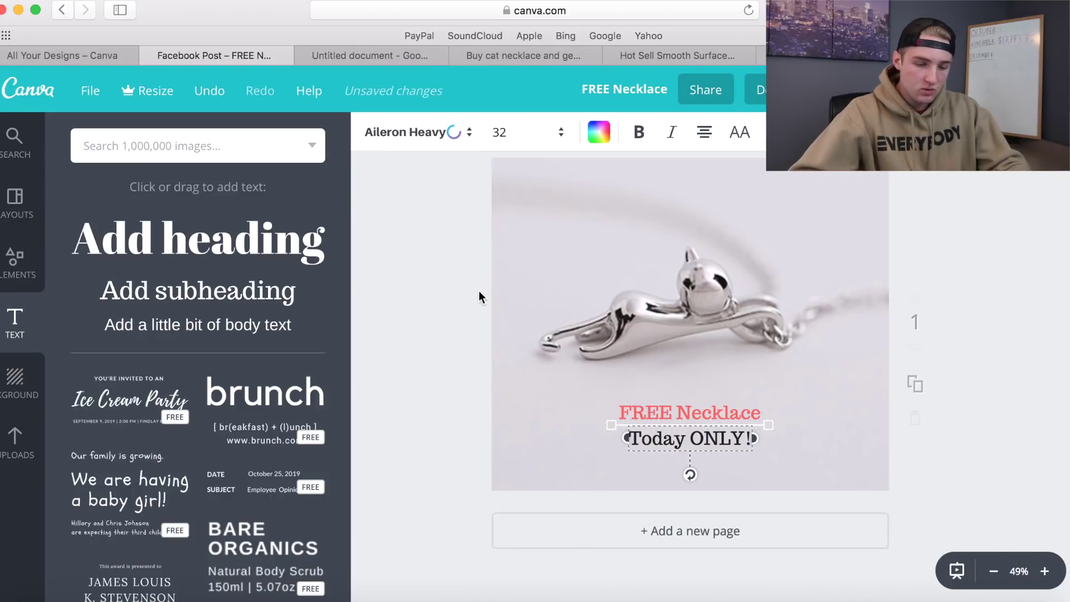
pyautogui.click(518, 138)
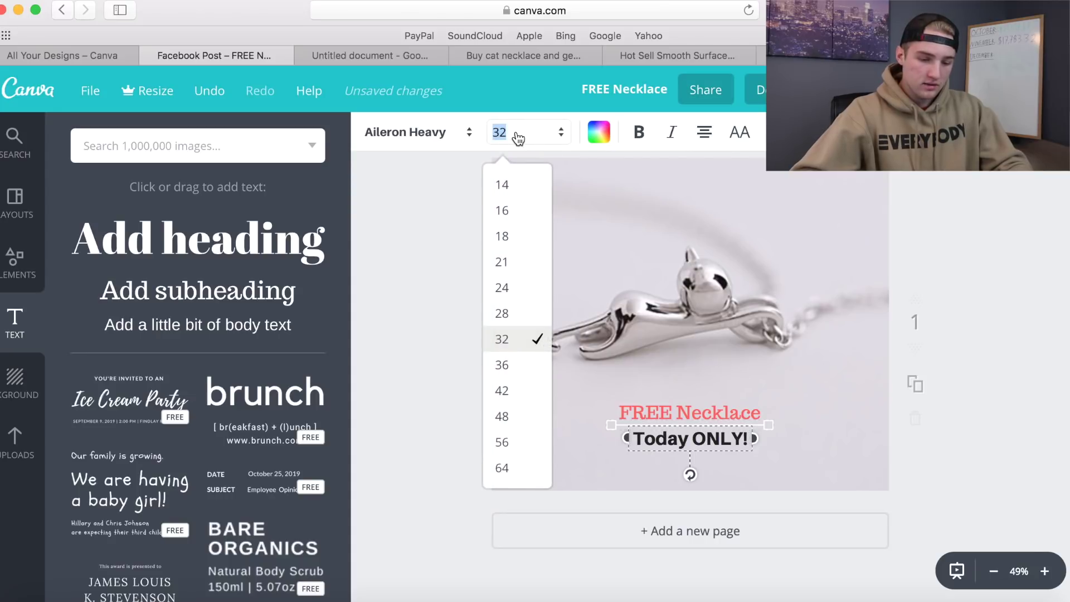
pyautogui.write('30')
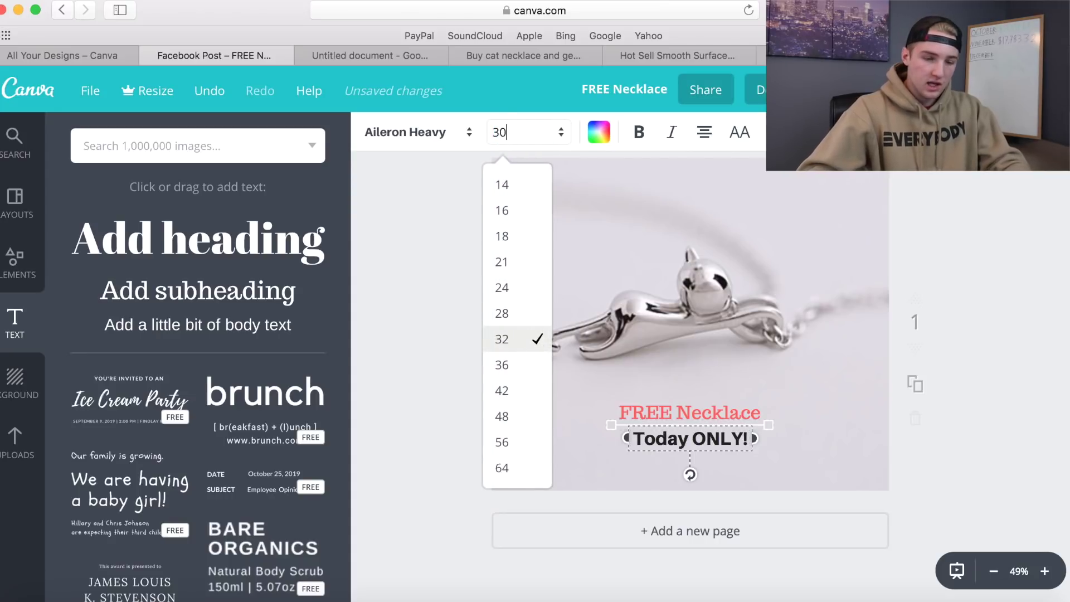
pyautogui.press('Return')
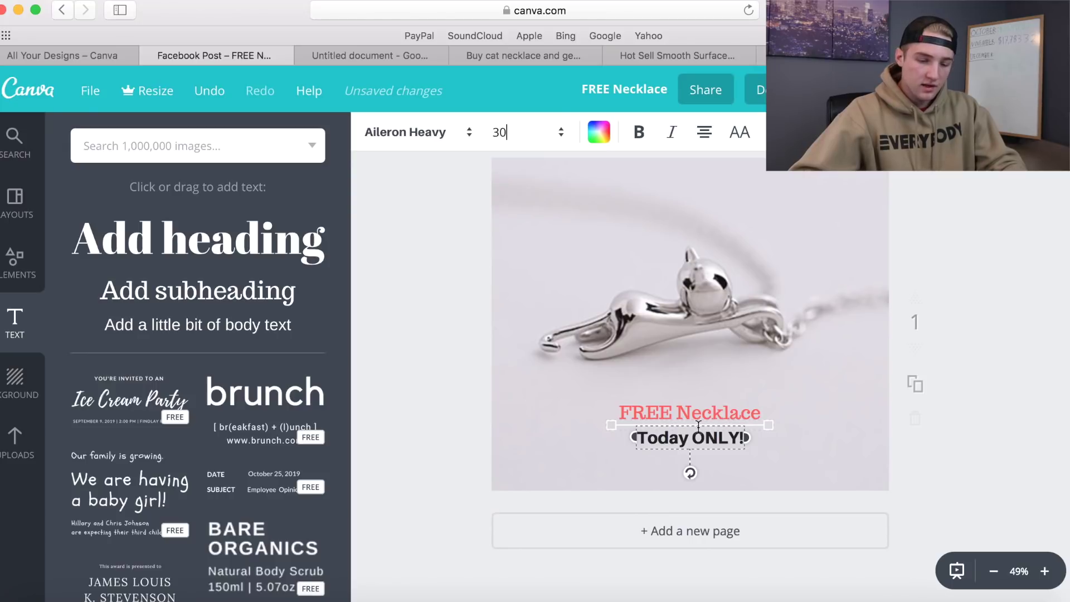
# Reposition the "Today ONLY!" text so it sits centred just beneath the white line.
pyautogui.moveTo(697, 420); pyautogui.dragTo(698, 418)
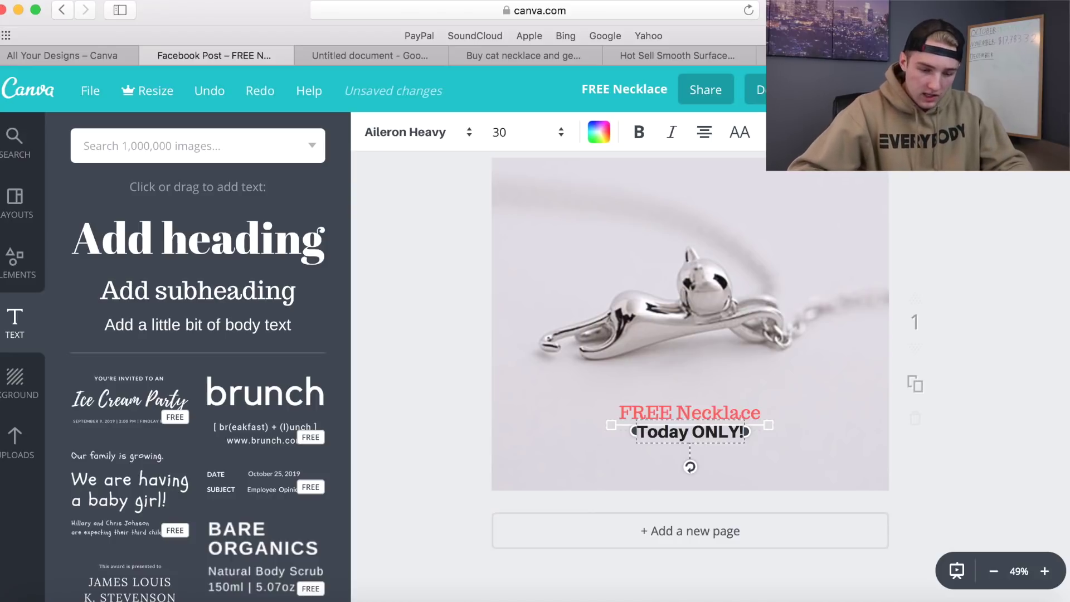
pyautogui.moveTo(698, 448); pyautogui.dragTo(697, 451)
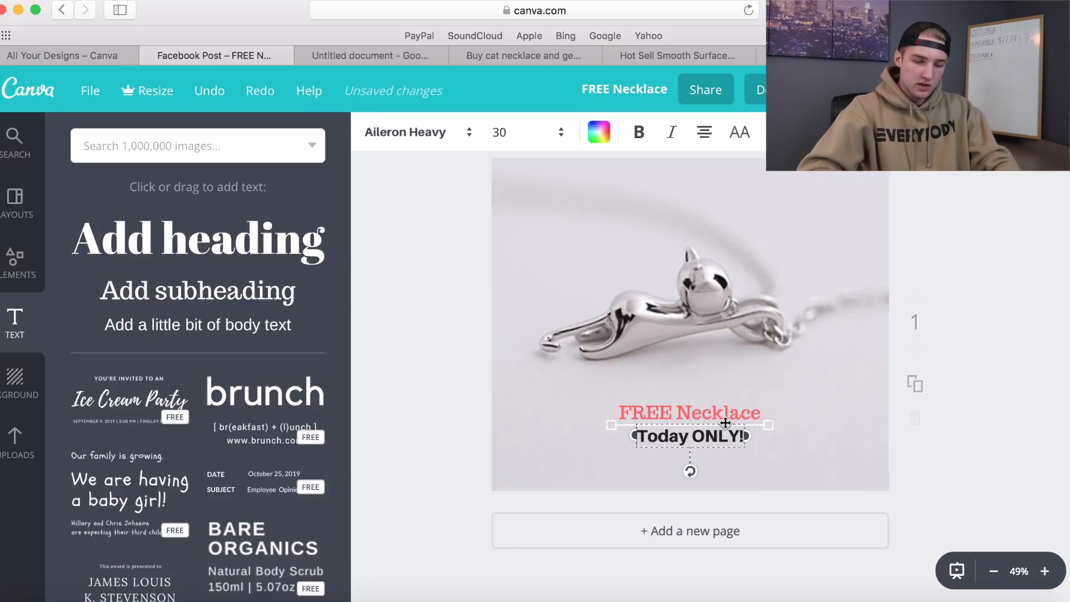
pyautogui.click(958, 310)
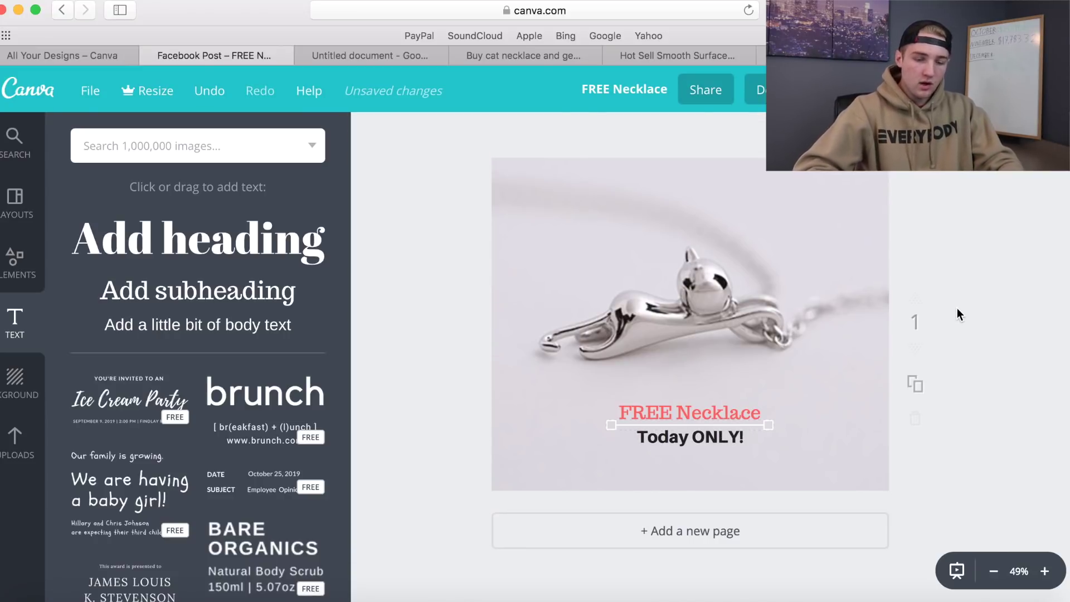
# Try yellow and green on the "Today ONLY!" text, and settle on red from the default palette.
pyautogui.click(685, 439)
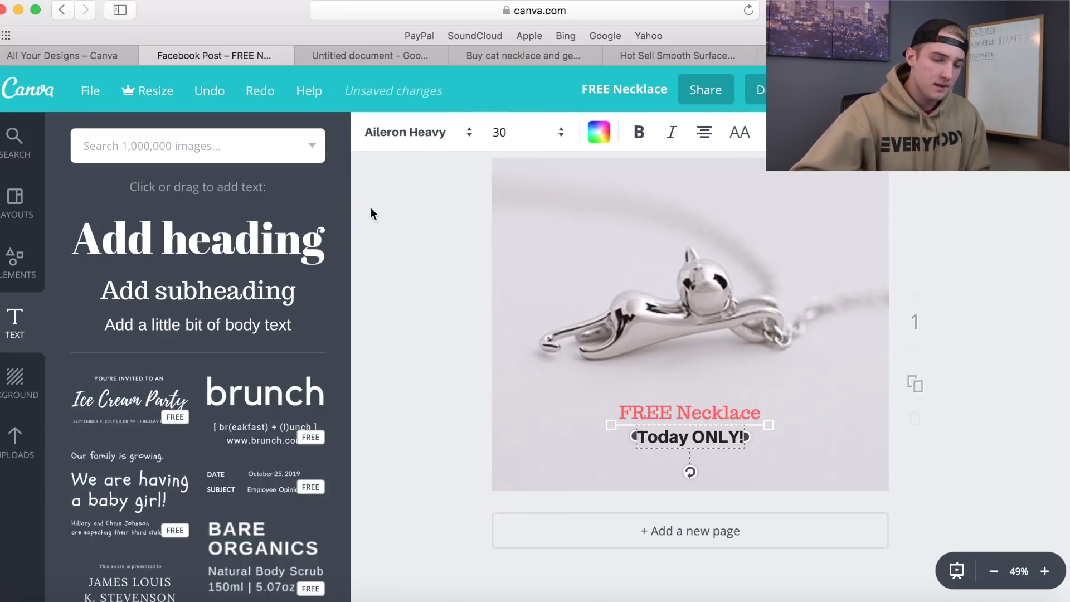
pyautogui.click(600, 134)
pyautogui.click(679, 287)
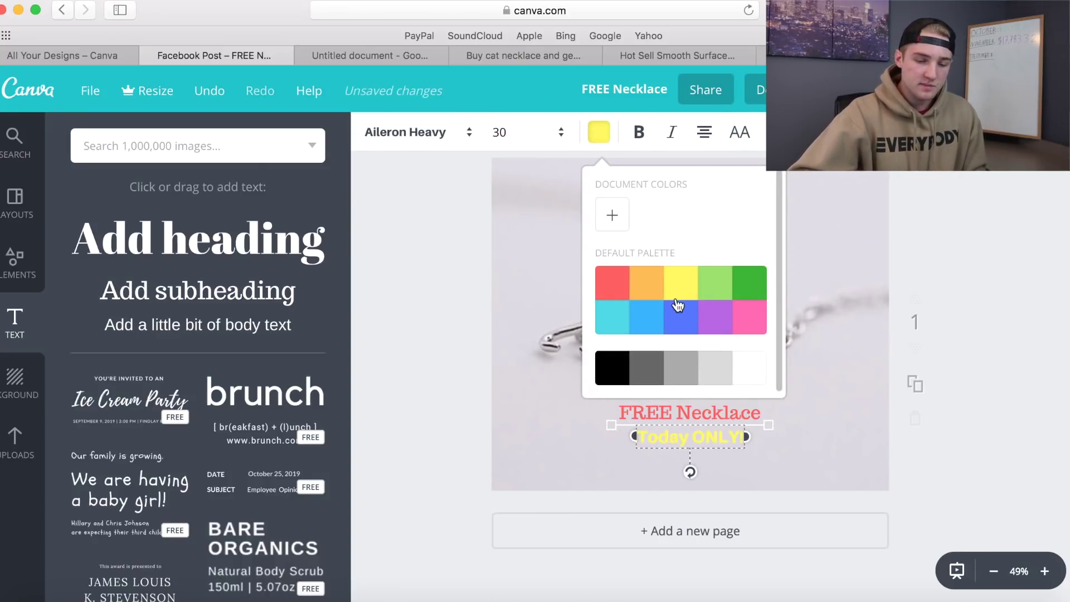
pyautogui.click(749, 287)
pyautogui.click(603, 287)
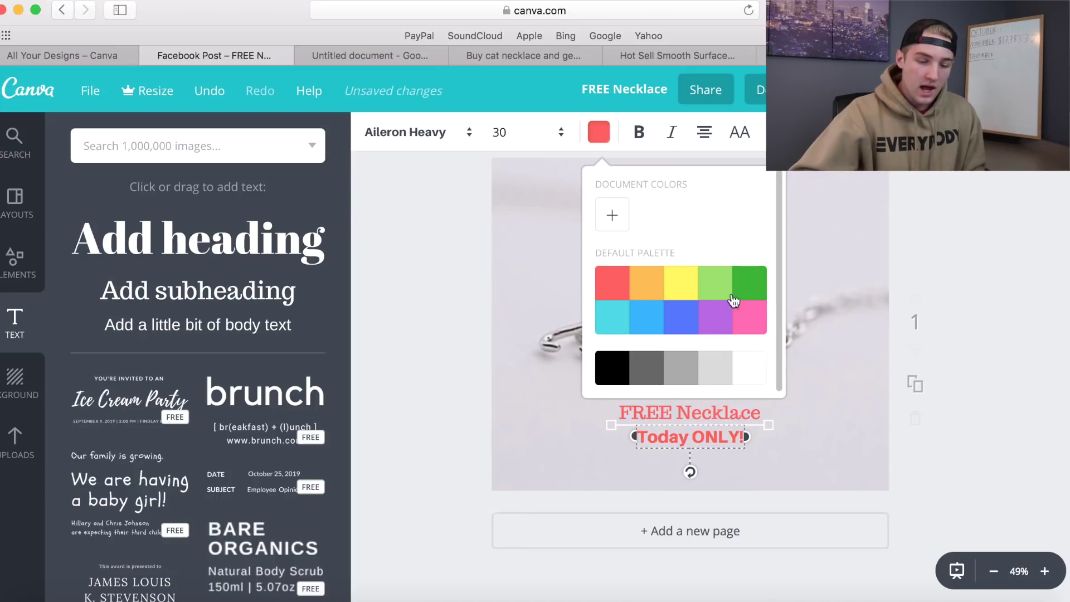
pyautogui.moveTo(680, 423); pyautogui.dragTo(680, 424)
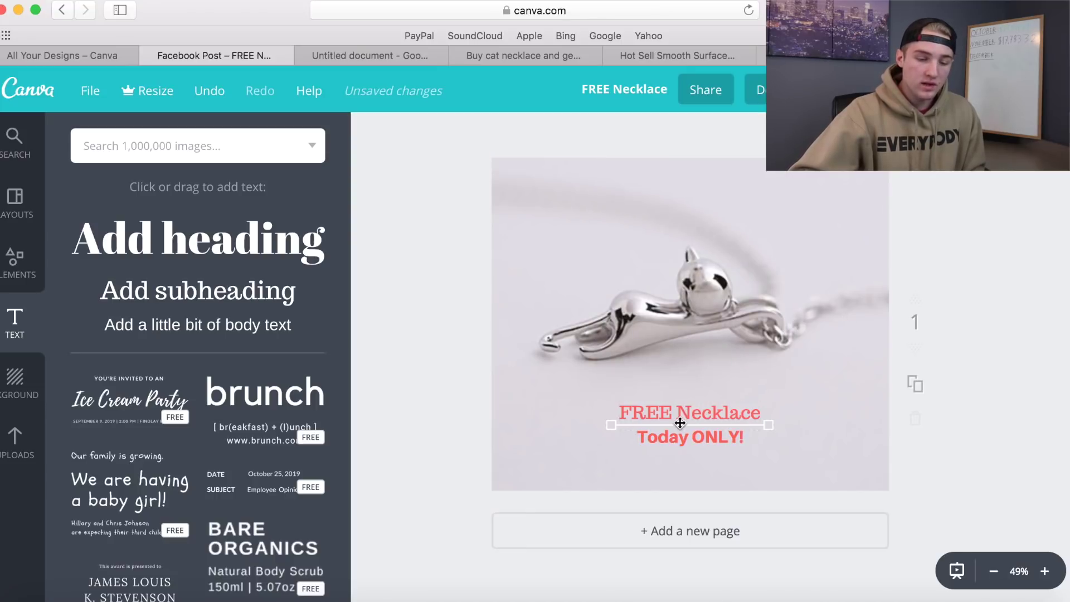
# Recolour the "FREE Necklace" text blue from the default palette.
pyautogui.click(709, 408)
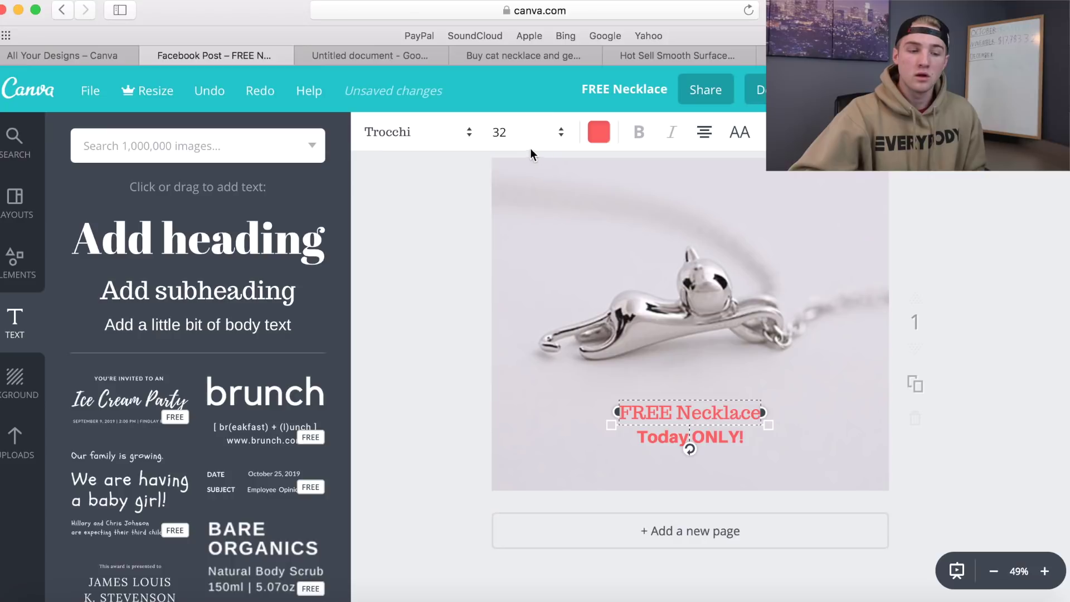
pyautogui.click(598, 132)
pyautogui.click(680, 323)
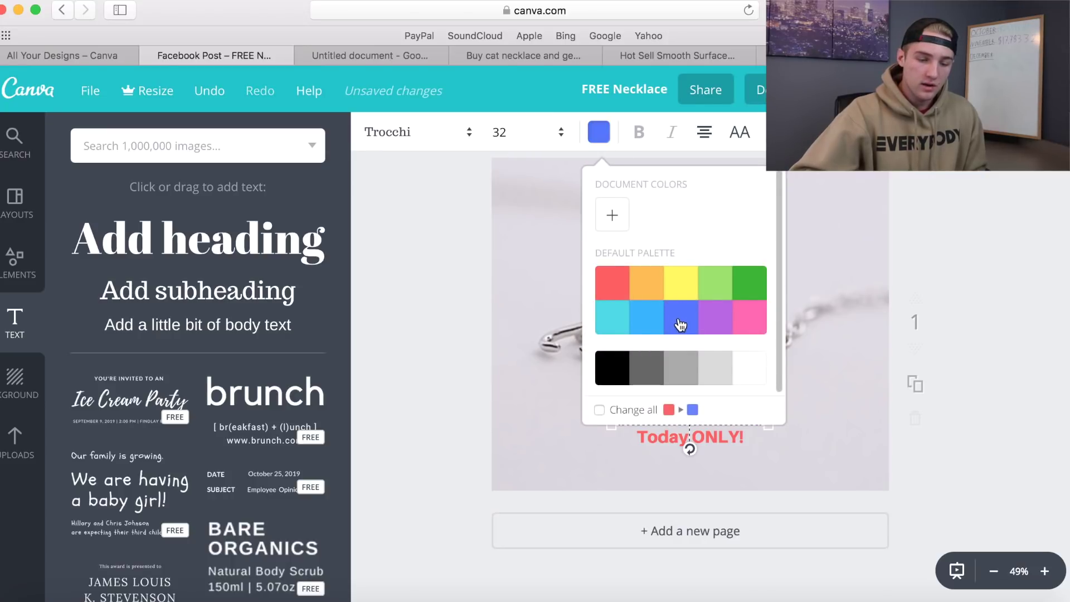
pyautogui.click(997, 263)
# Change the line between "FREE Necklace" and "Today ONLY!" to black.
pyautogui.moveTo(769, 426)
pyautogui.mouseDown()
pyautogui.moveTo(771, 436)
pyautogui.moveTo(770, 425)
pyautogui.mouseUp()
pyautogui.click(370, 132)
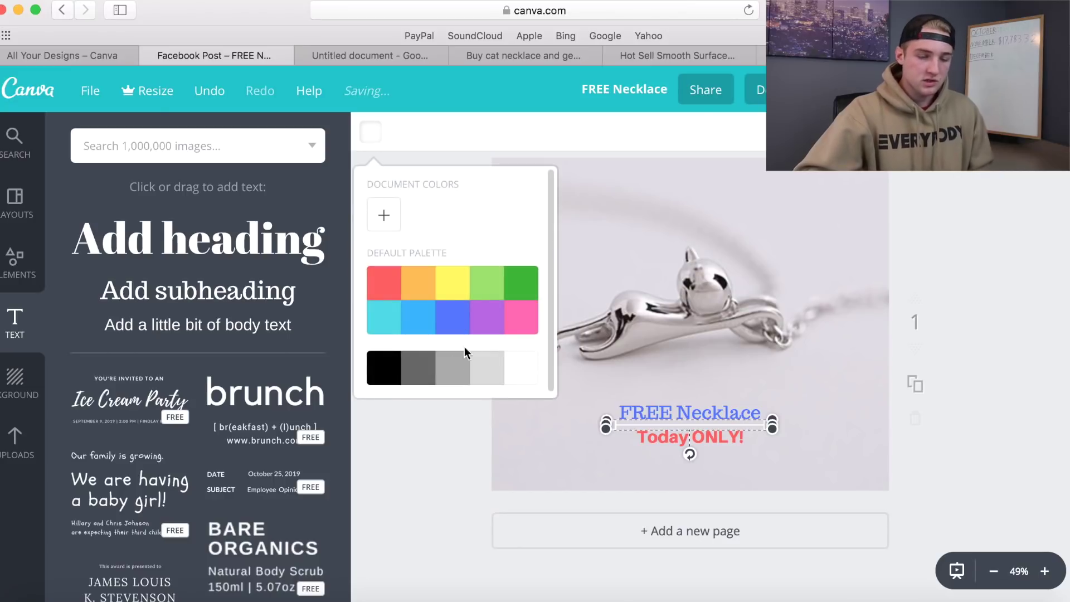
pyautogui.click(382, 385)
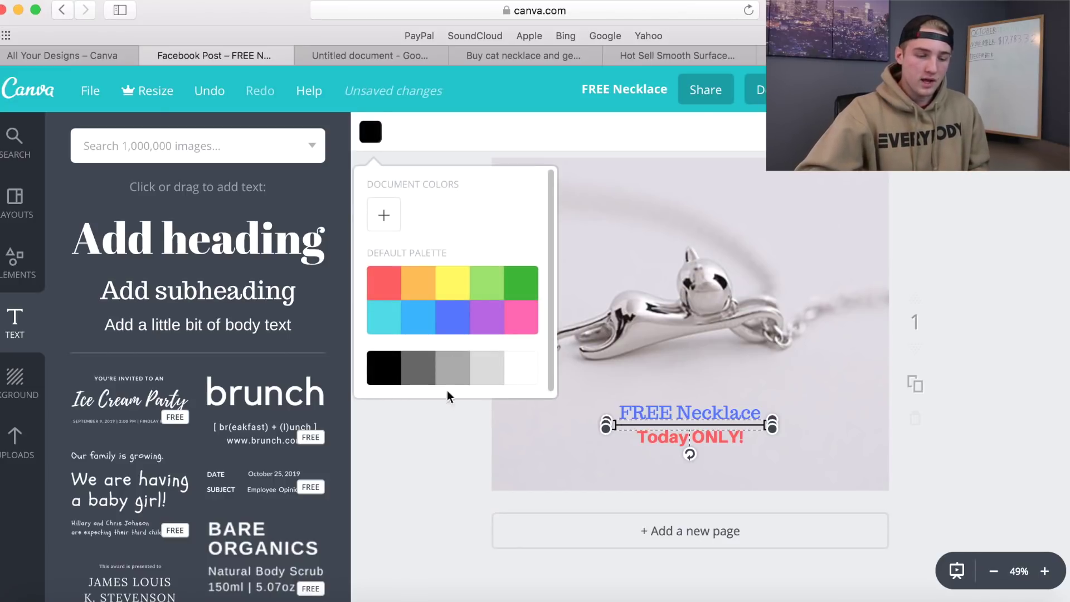
pyautogui.click(505, 424)
# Recolour the "FREE Necklace" text white.
pyautogui.click(707, 412)
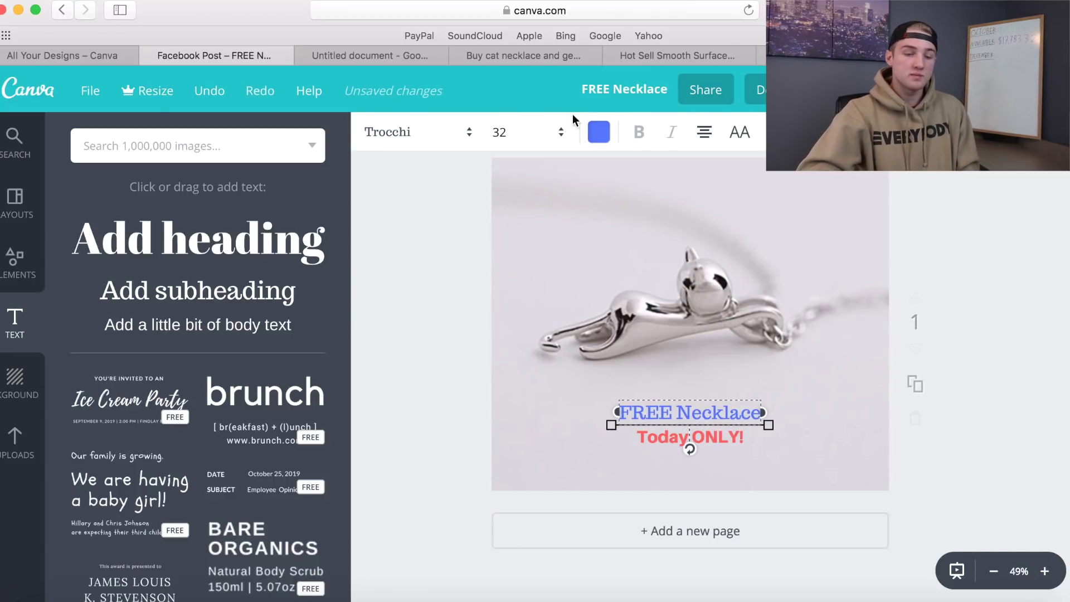
pyautogui.click(599, 132)
pyautogui.click(751, 370)
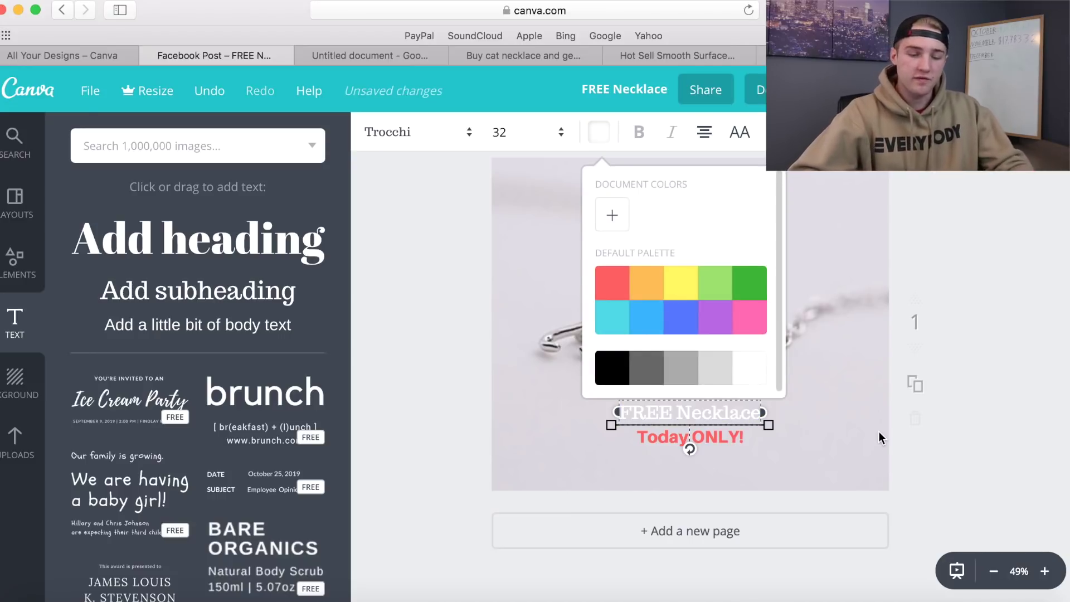
pyautogui.click(878, 431)
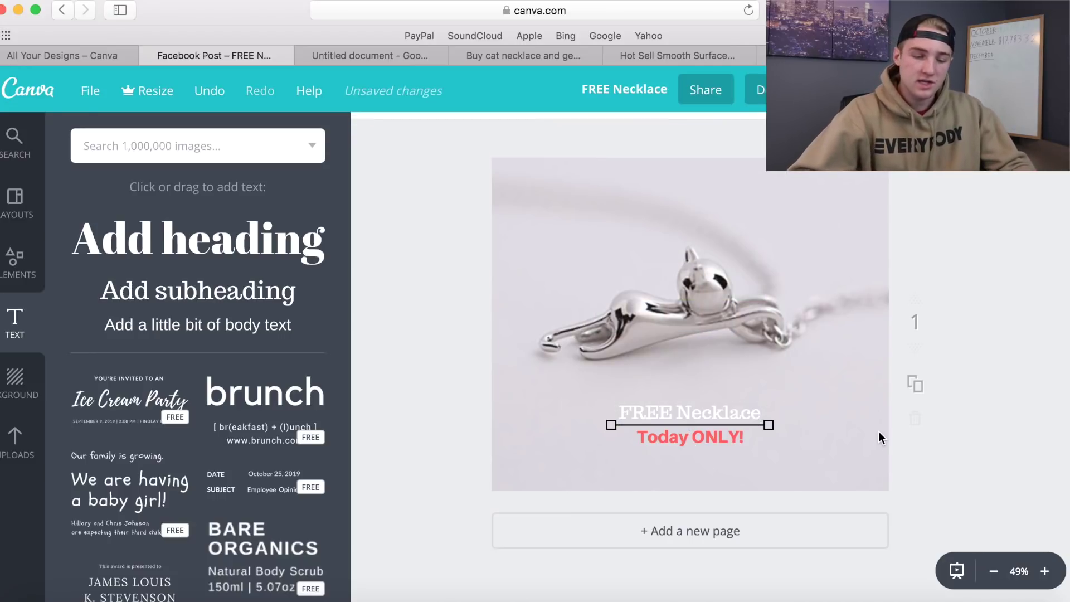
pyautogui.click(985, 266)
# Recolour the "FREE Necklace" text red from the default palette to match "Today ONLY!".
pyautogui.click(687, 412)
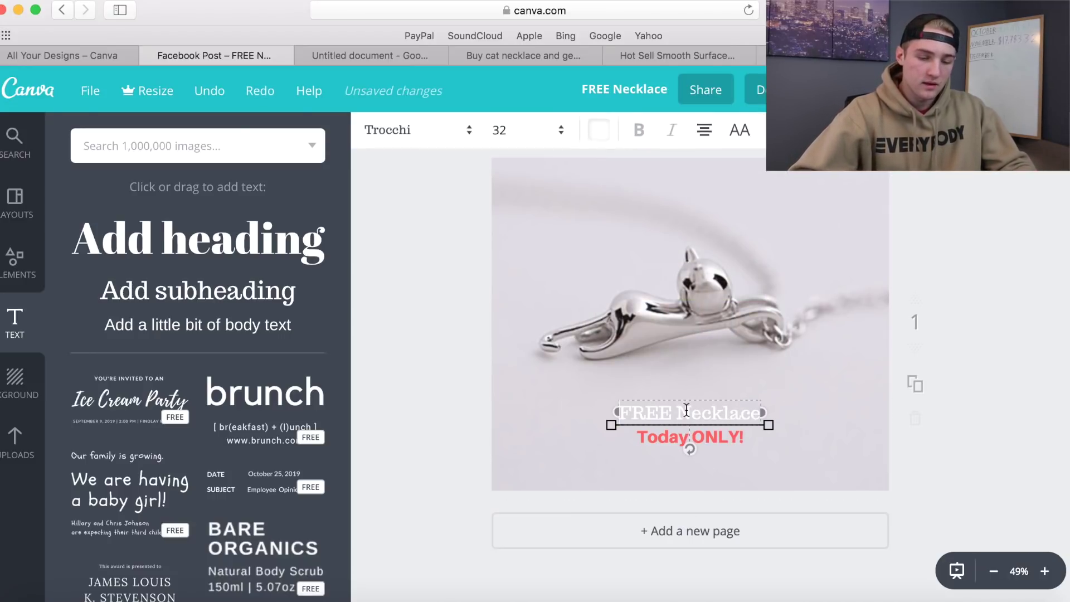
pyautogui.click(540, 146)
pyautogui.click(598, 132)
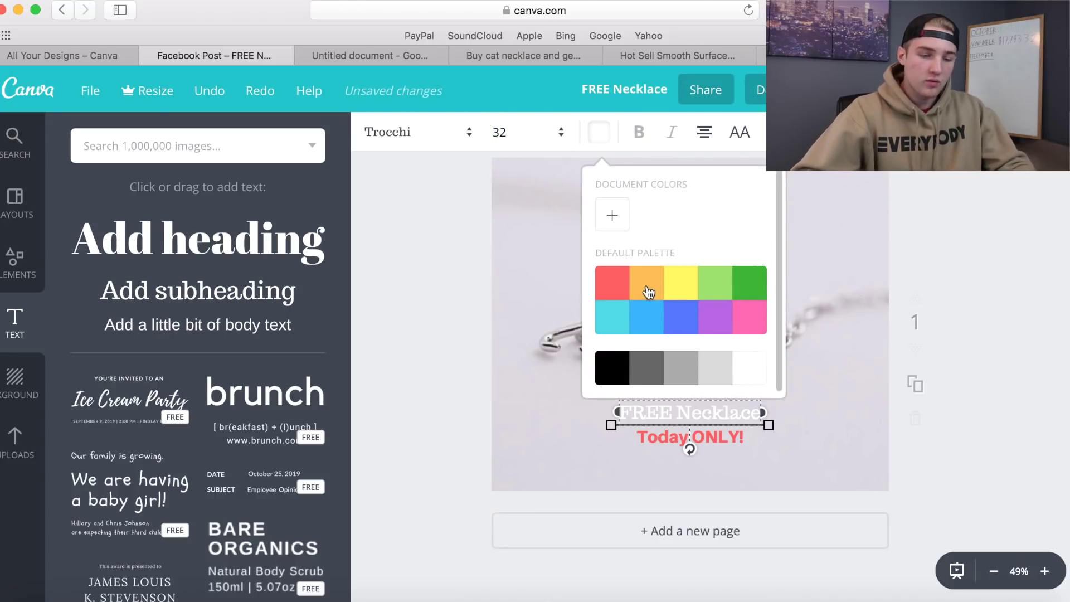
pyautogui.click(612, 289)
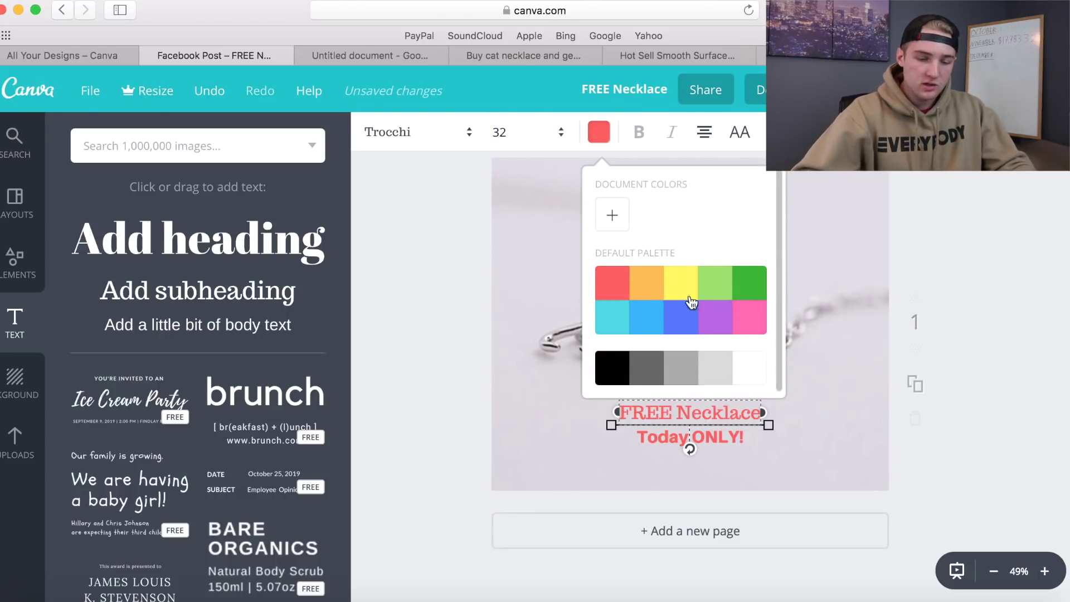
pyautogui.click(672, 291)
pyautogui.click(617, 287)
pyautogui.click(708, 402)
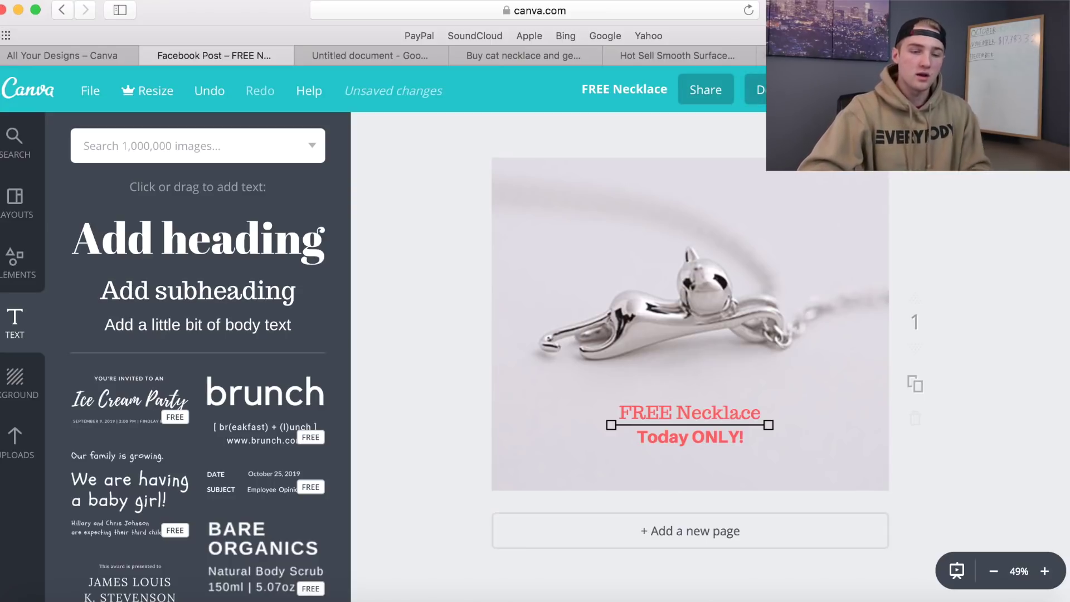
# Download the finished necklace design as a PNG file.
pyautogui.click(757, 89)
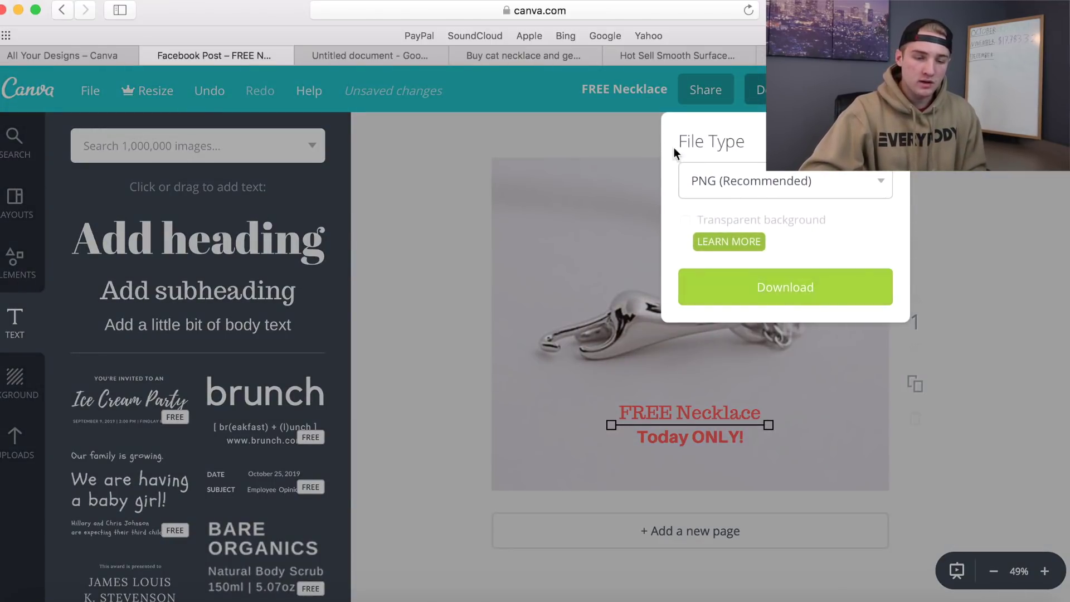
pyautogui.click(661, 139)
pyautogui.click(627, 89)
pyautogui.press('Escape')
pyautogui.click(758, 90)
pyautogui.click(788, 296)
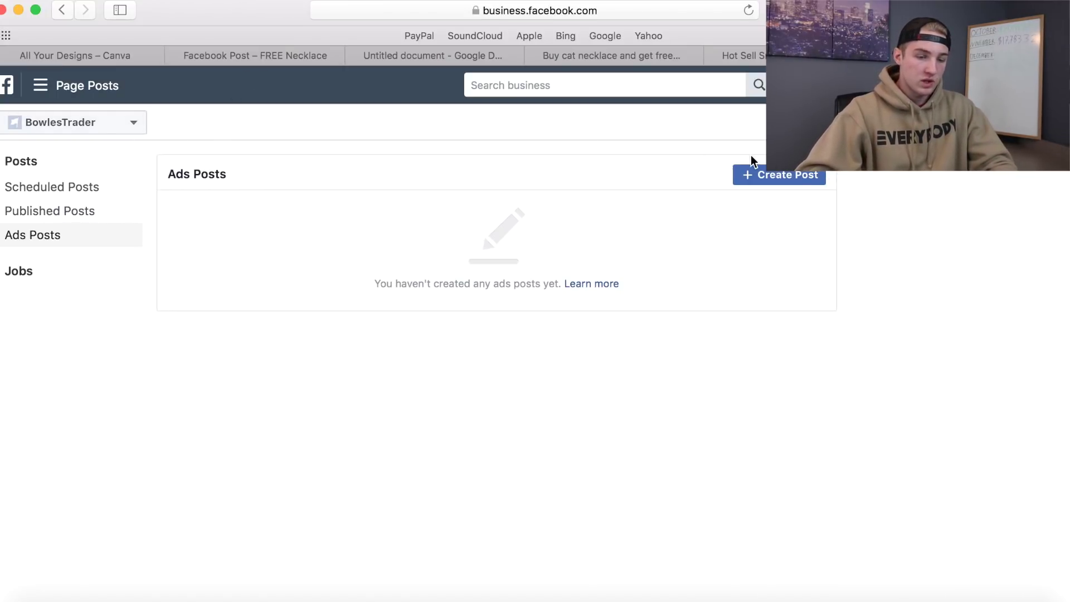
# In Facebook Business Manager, open Page Posts from the complete list of tools.
pyautogui.click(44, 85)
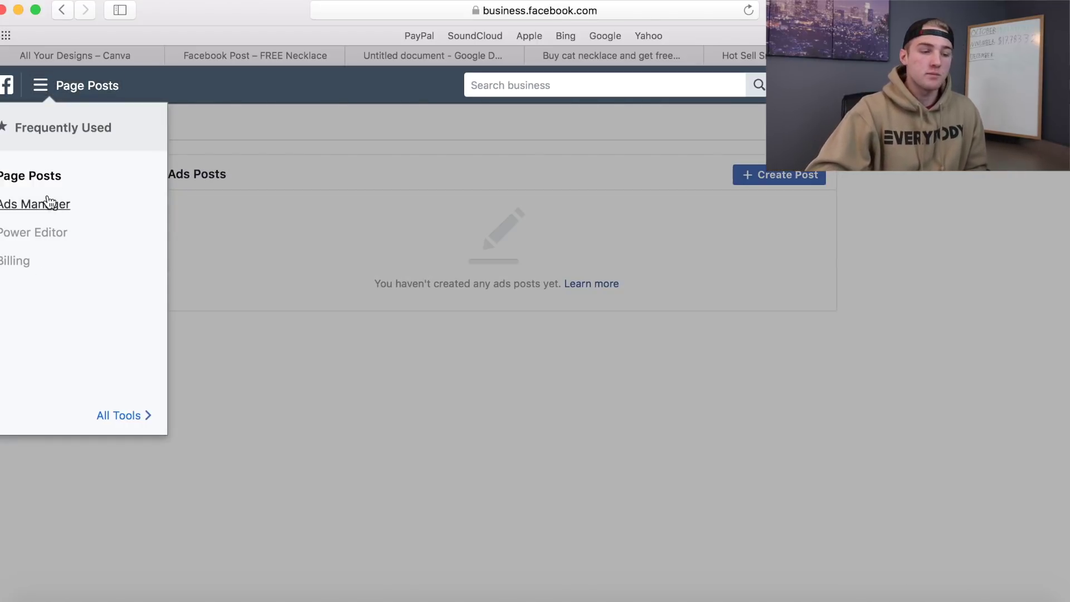
pyautogui.click(101, 414)
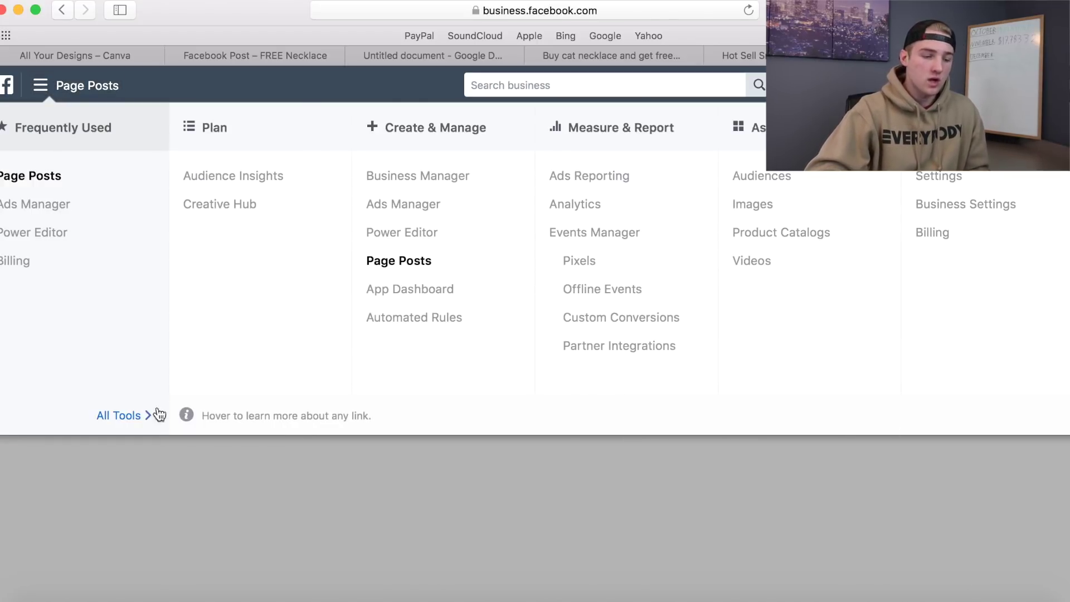
pyautogui.click(419, 264)
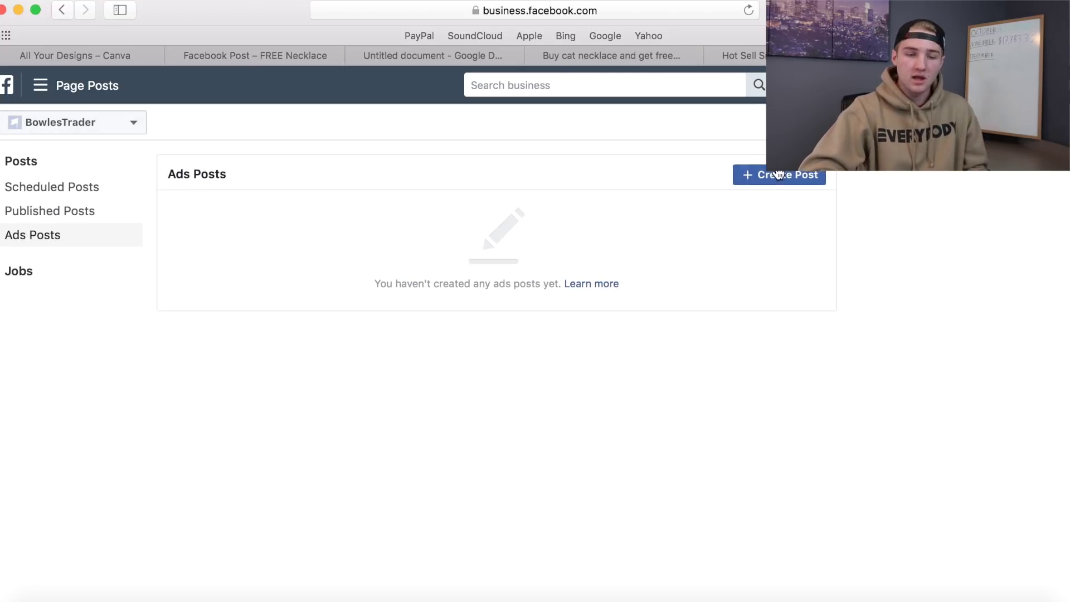
# Start a new unpublished page post of the Photo type and add the cat necklace ad image to it.
pyautogui.click(780, 180)
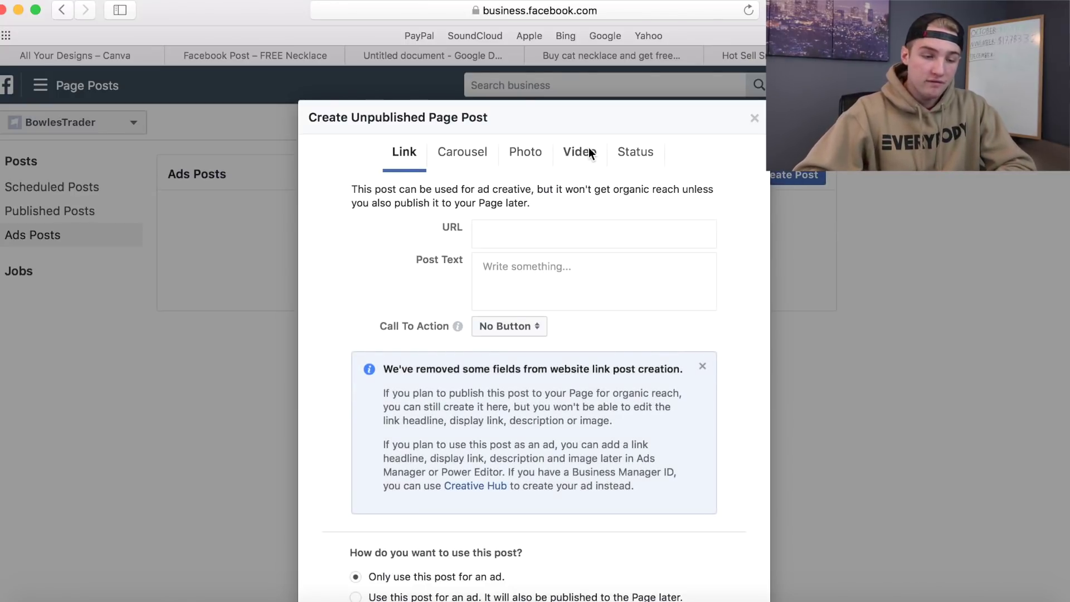
pyautogui.click(580, 157)
pyautogui.click(524, 156)
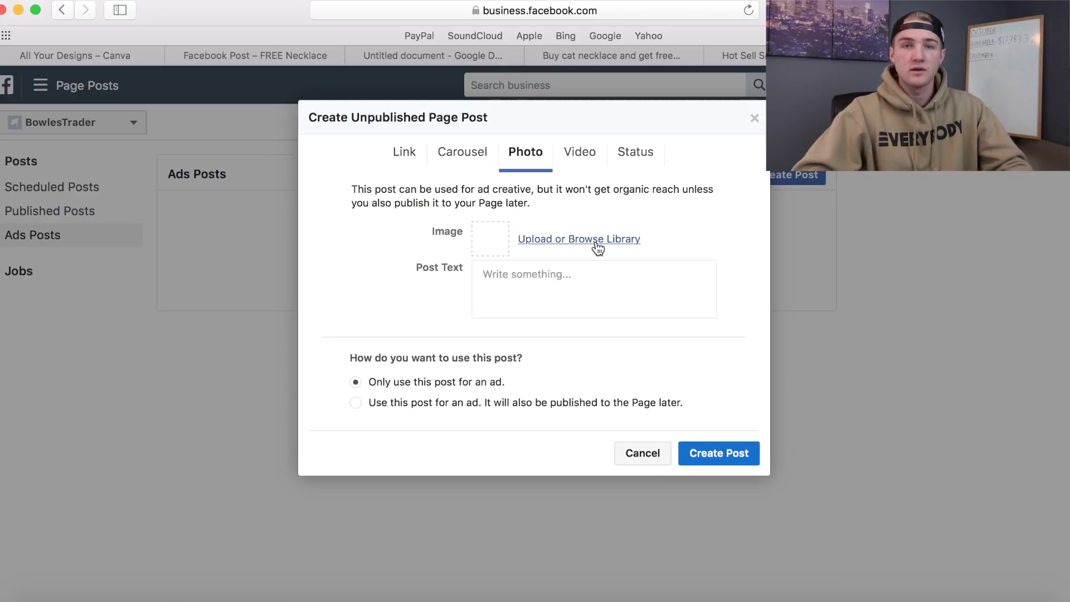
pyautogui.click(597, 240)
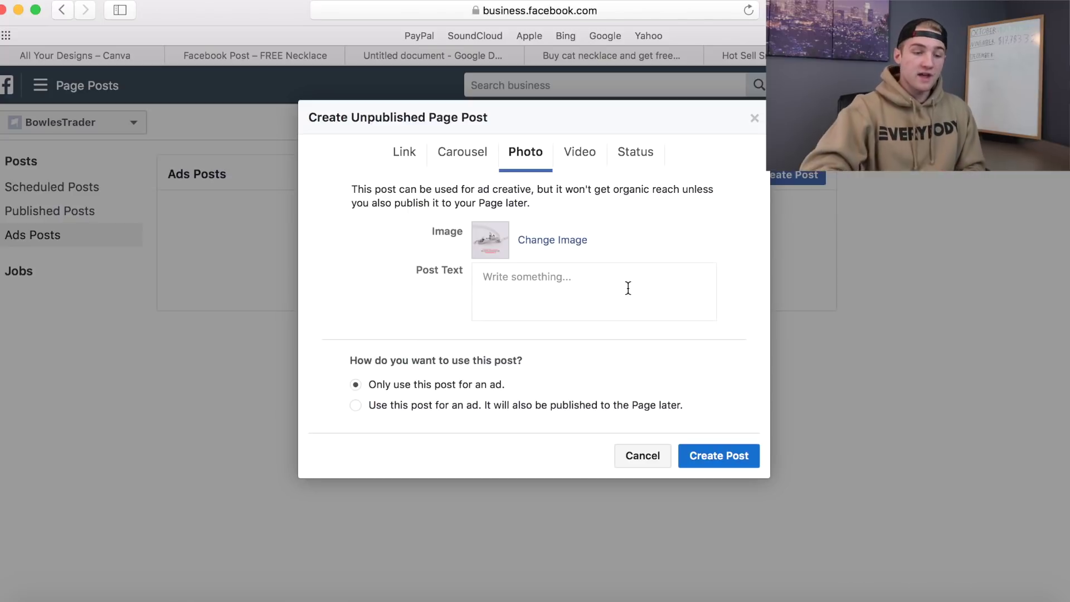
pyautogui.click(627, 287)
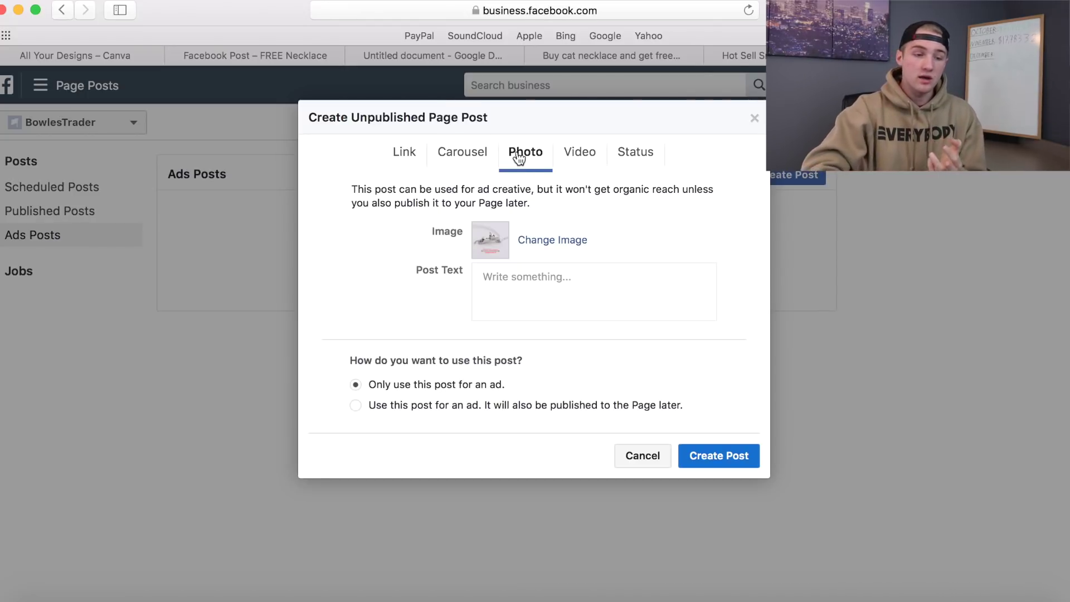
# Switch to the Google Docs notes and add the line "Hook needs to be emotional or social." below the Product, Post, Publish bullet.
pyautogui.click(430, 53)
pyautogui.click(706, 392)
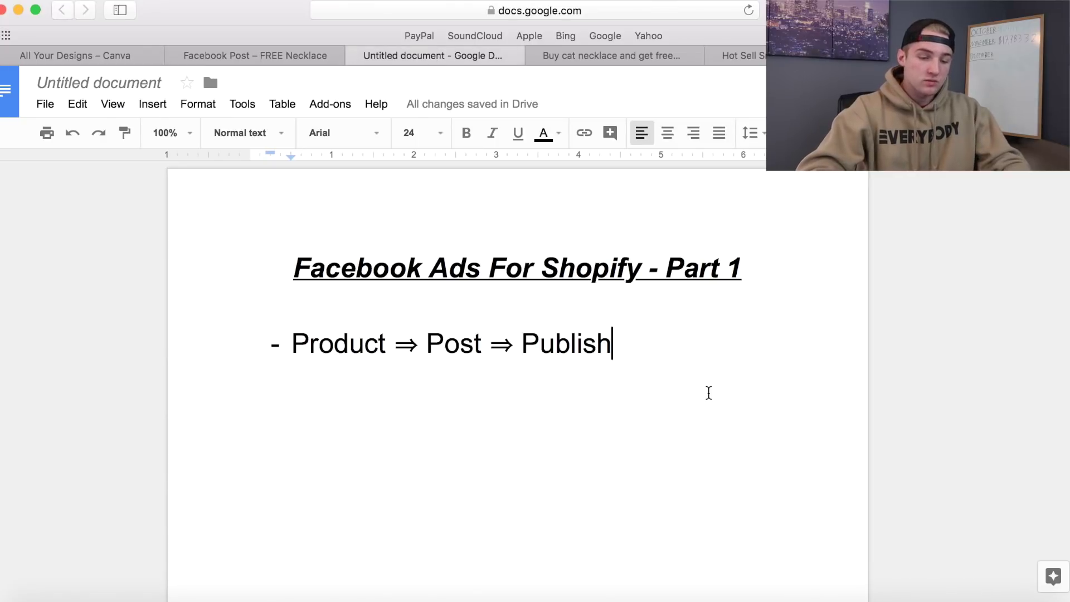
pyautogui.press('Return')
pyautogui.press('Return')
pyautogui.press('Return')
pyautogui.write('Emoti')
pyautogui.press('BackSpace')
pyautogui.press('BackSpace')
pyautogui.press('BackSpace')
pyautogui.press('BackSpace')
pyautogui.press('BackSpace')
pyautogui.write('Hook nee')
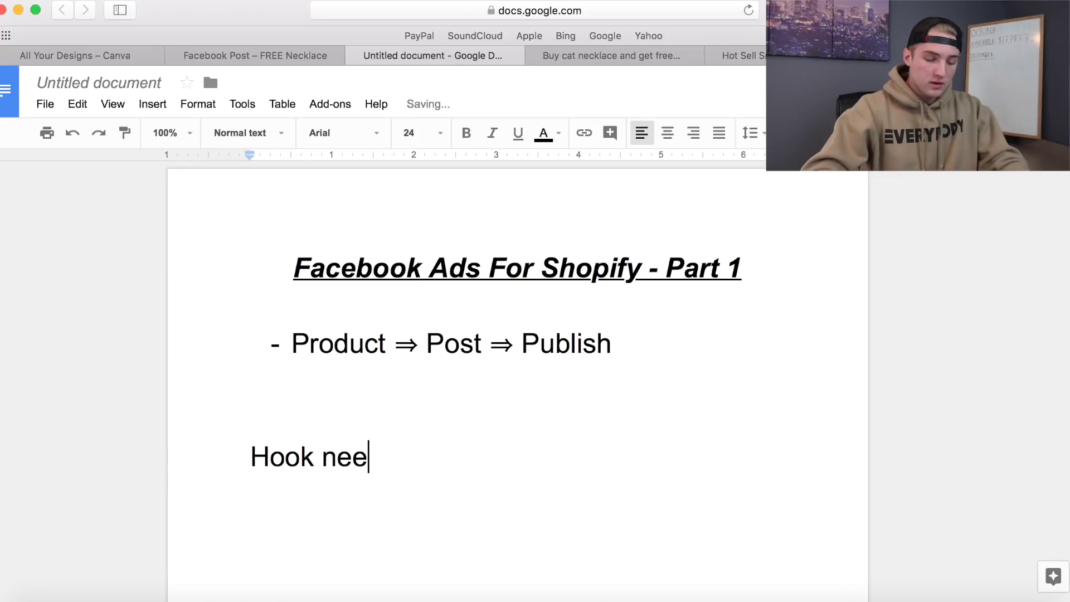
pyautogui.write('ds to be em')
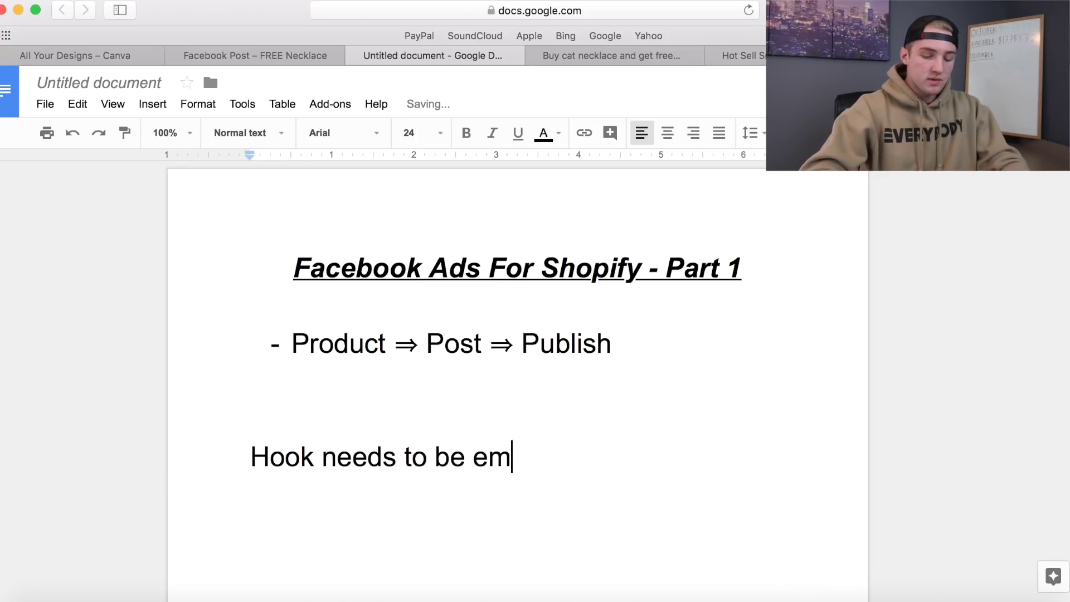
pyautogui.write('otional or social')
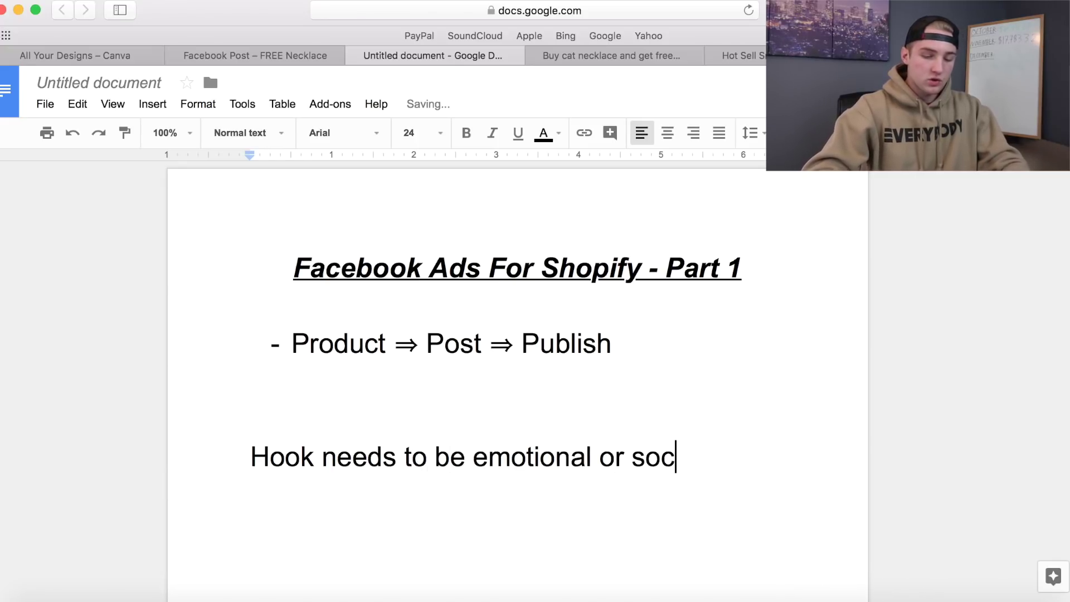
pyautogui.write('.')
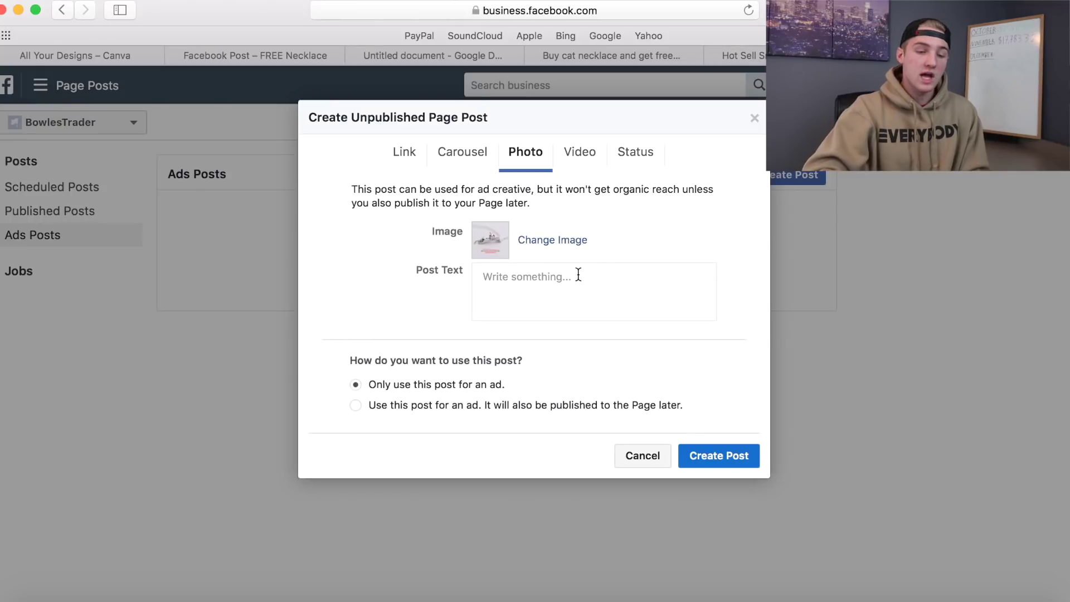
# In the Facebook post text, write the hook "Do you love your cat to the moon and back? Of course you do, we all do!".
pyautogui.click(575, 276)
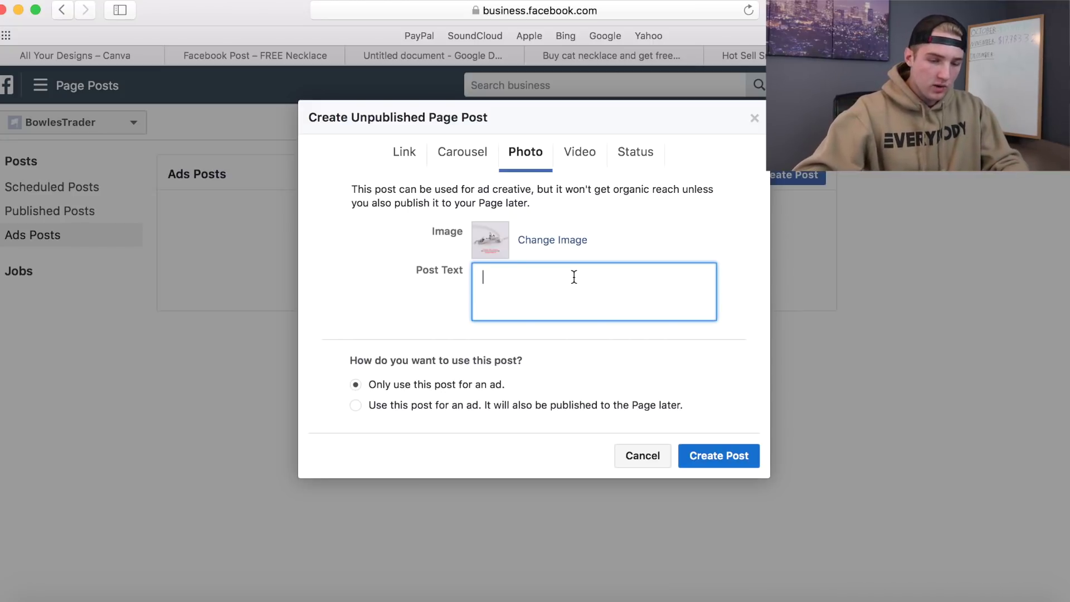
pyautogui.write('Do you lo')
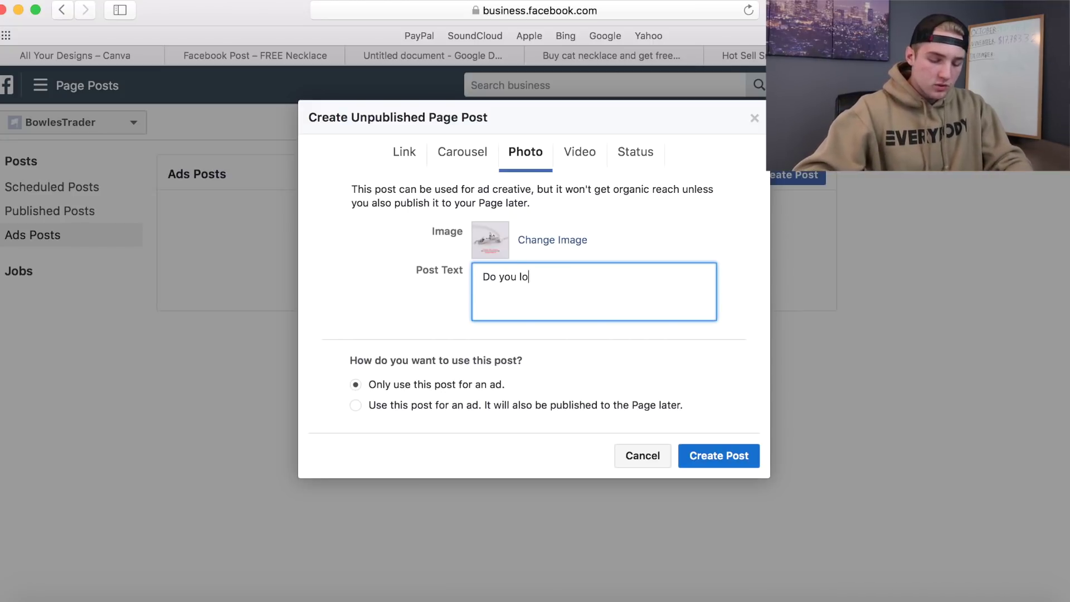
pyautogui.write('ve your ca')
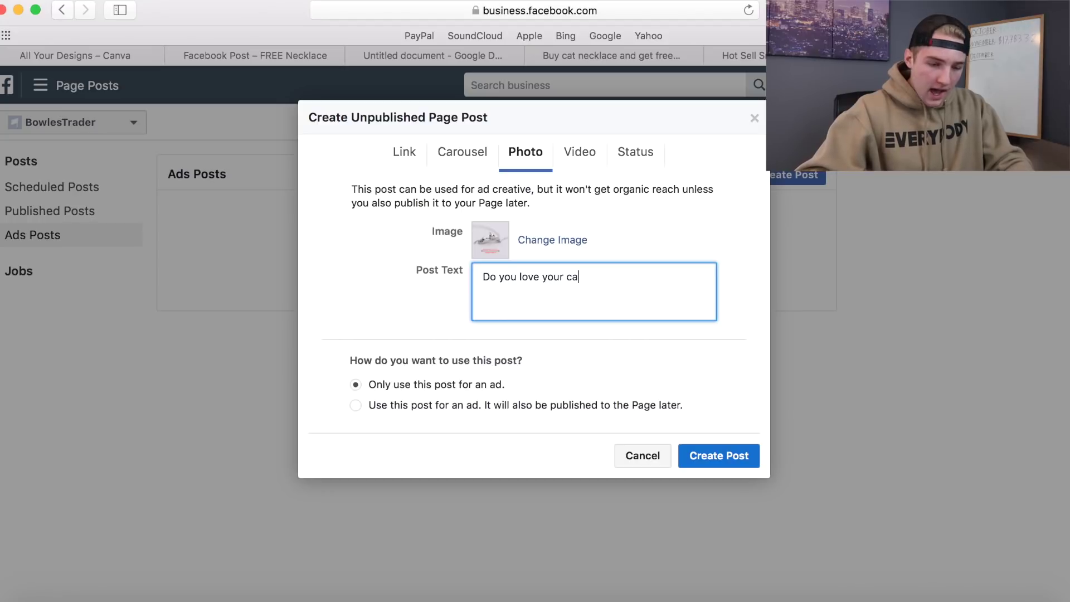
pyautogui.write('t to the mo')
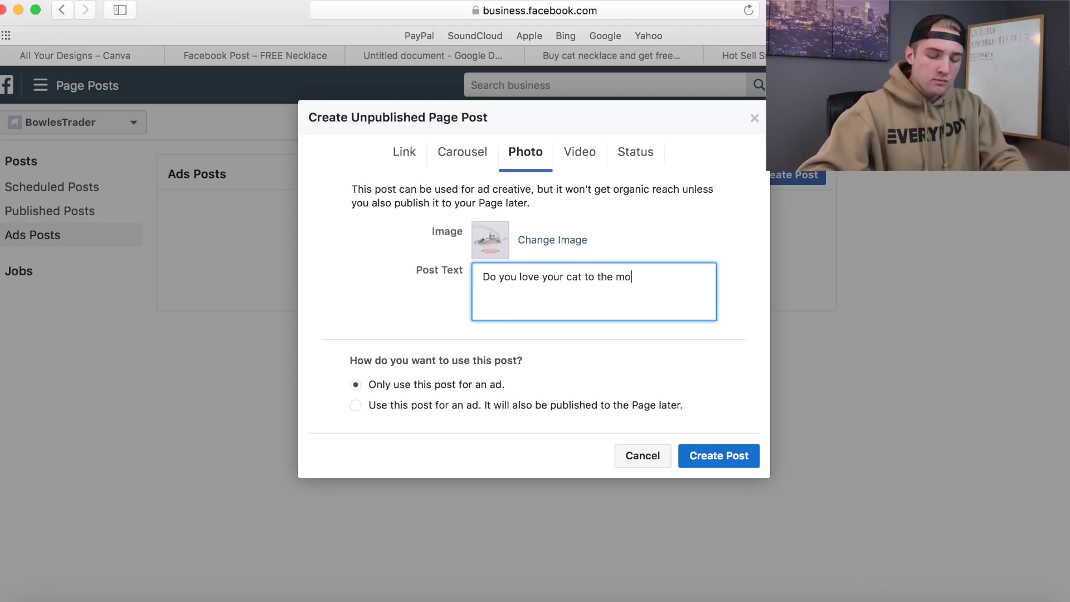
pyautogui.write('on and back? ')
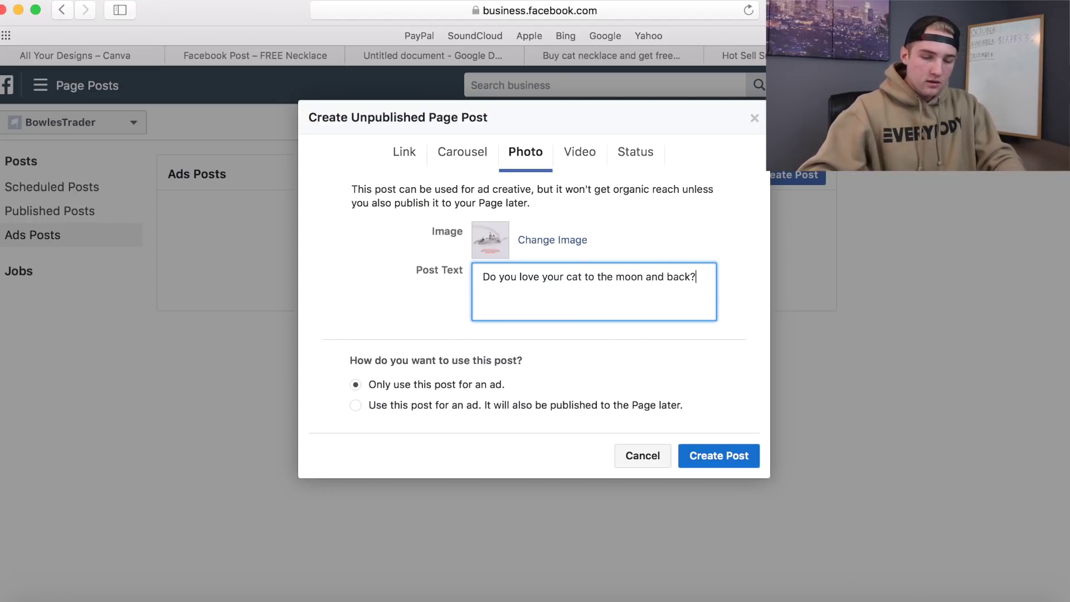
pyautogui.write('Of course yo')
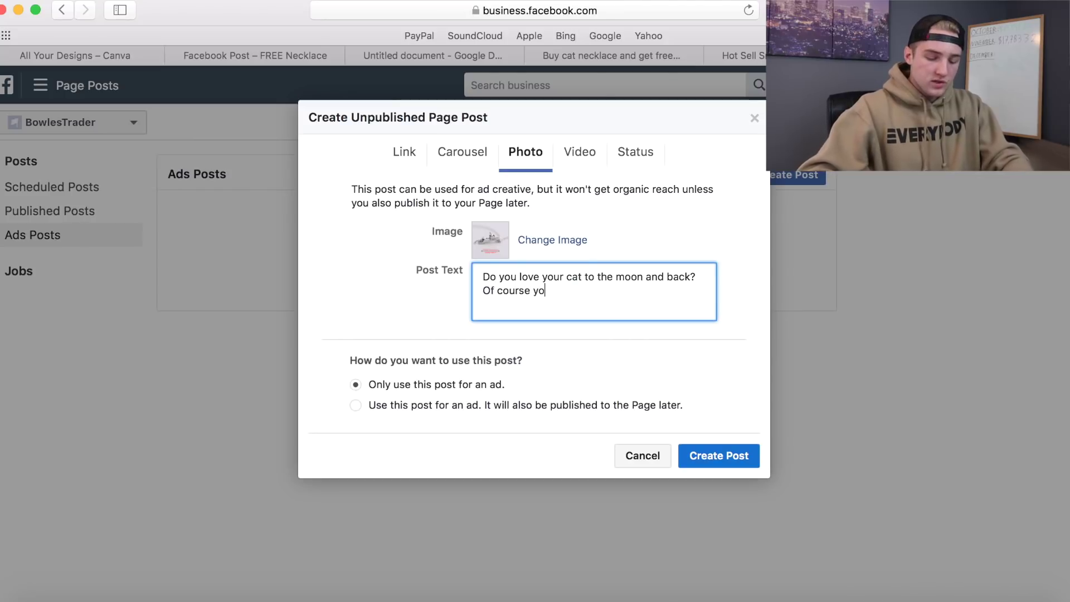
pyautogui.write('u do, we all do!')
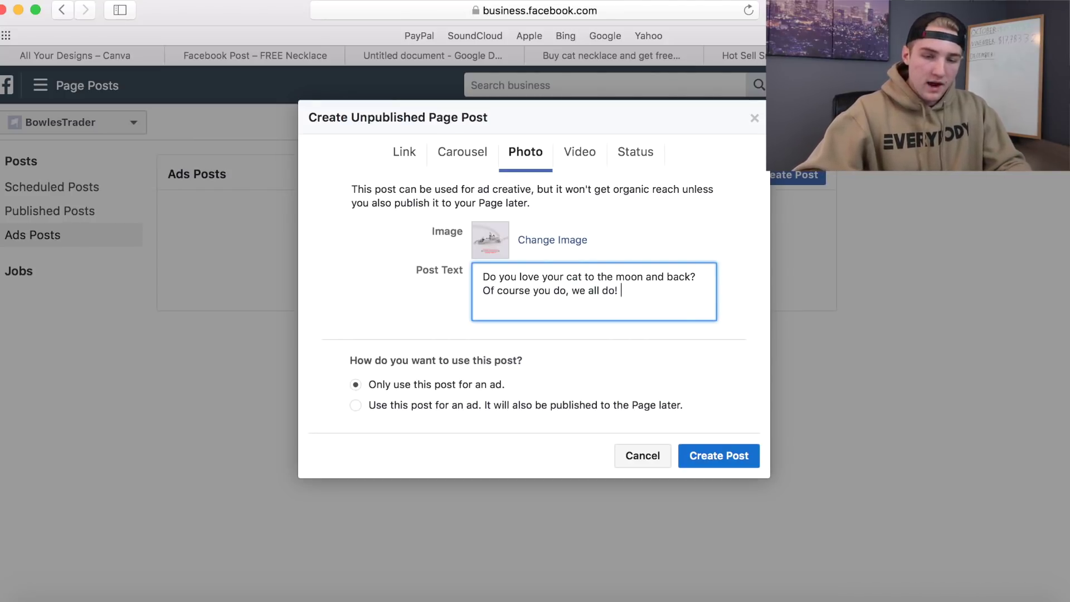
# Insert the smiling cat face with heart-shaped eyes emoji after "we all do!" in the post text.
pyautogui.press('ctrl+super+space')
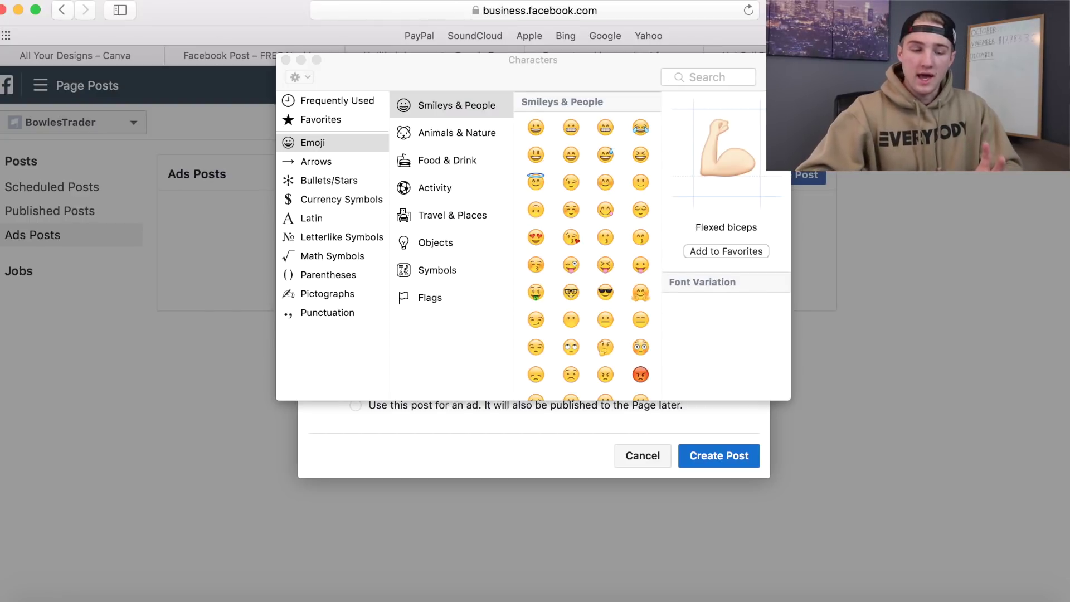
pyautogui.scroll(-3, 522, 332)
pyautogui.scroll(-3, 560, 333)
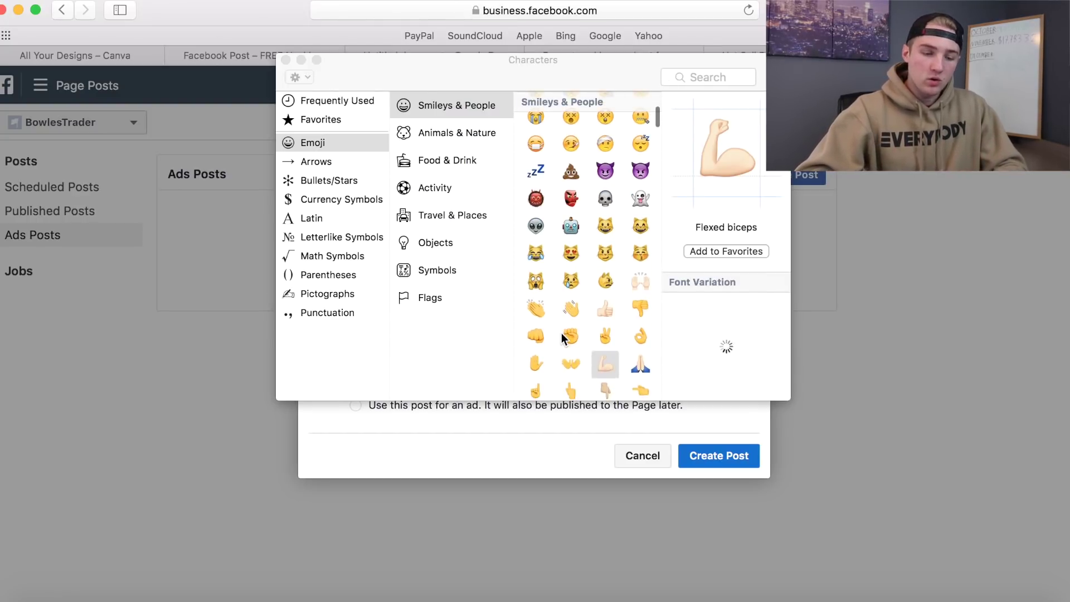
pyautogui.click(571, 234)
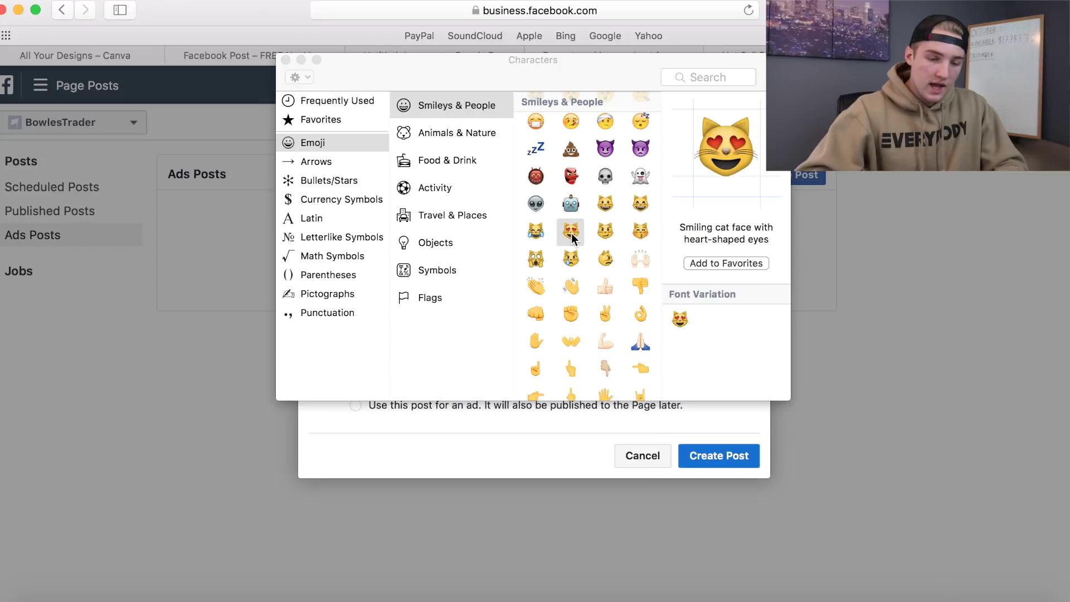
pyautogui.click(680, 319)
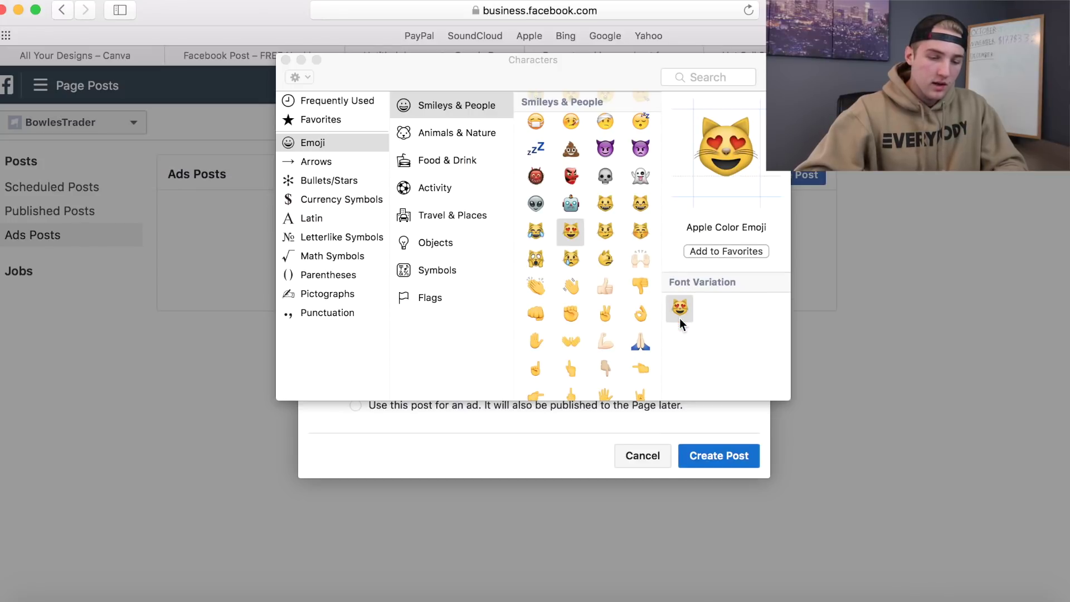
pyautogui.click(285, 60)
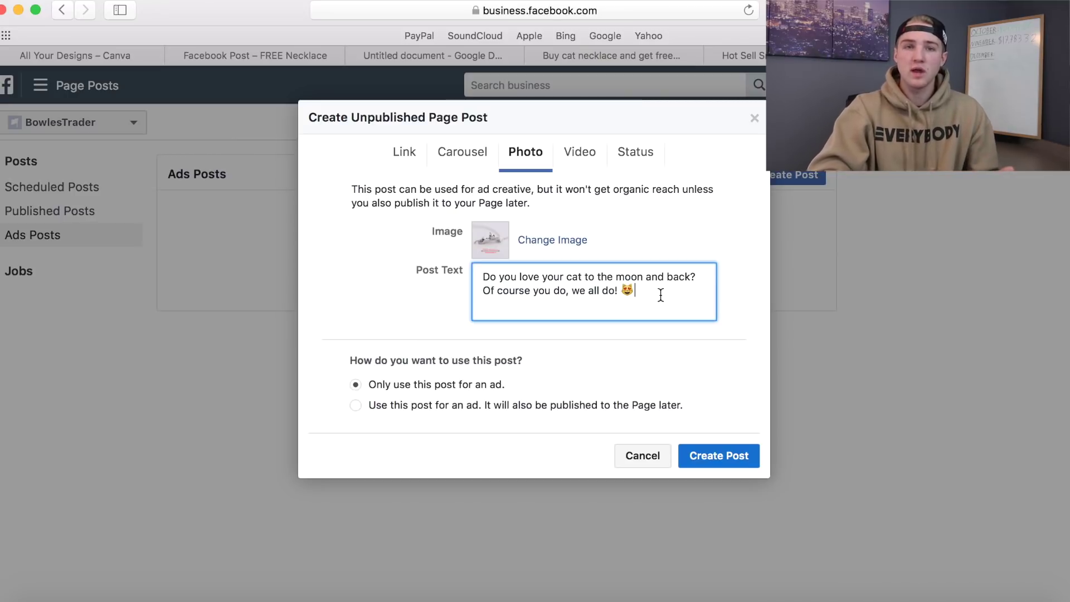
# Add a new line to the post text reading "Well, you're in luck!".
pyautogui.press('Return')
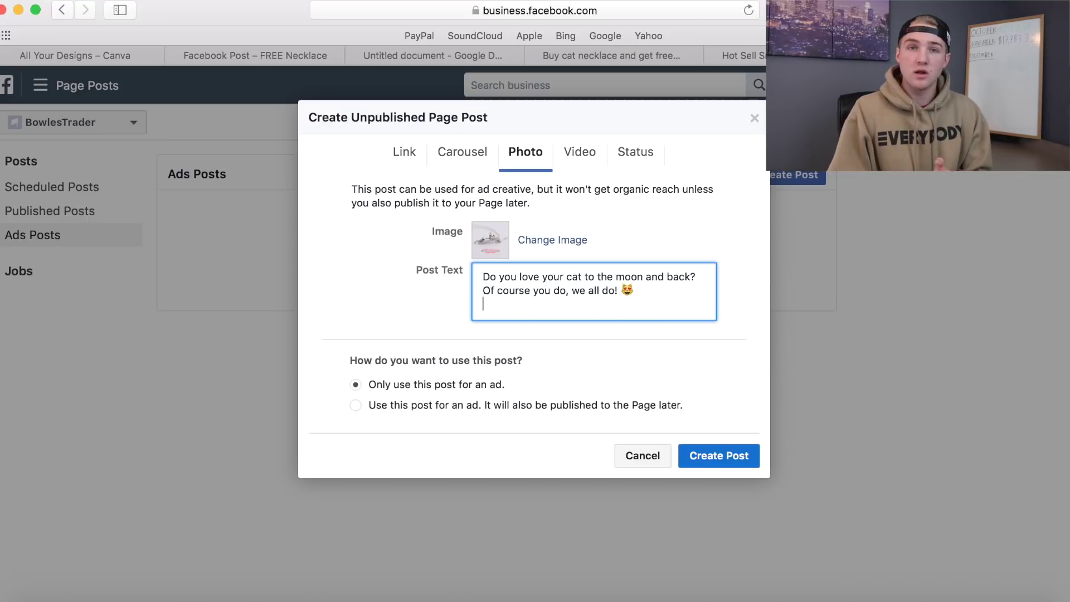
pyautogui.write('Well')
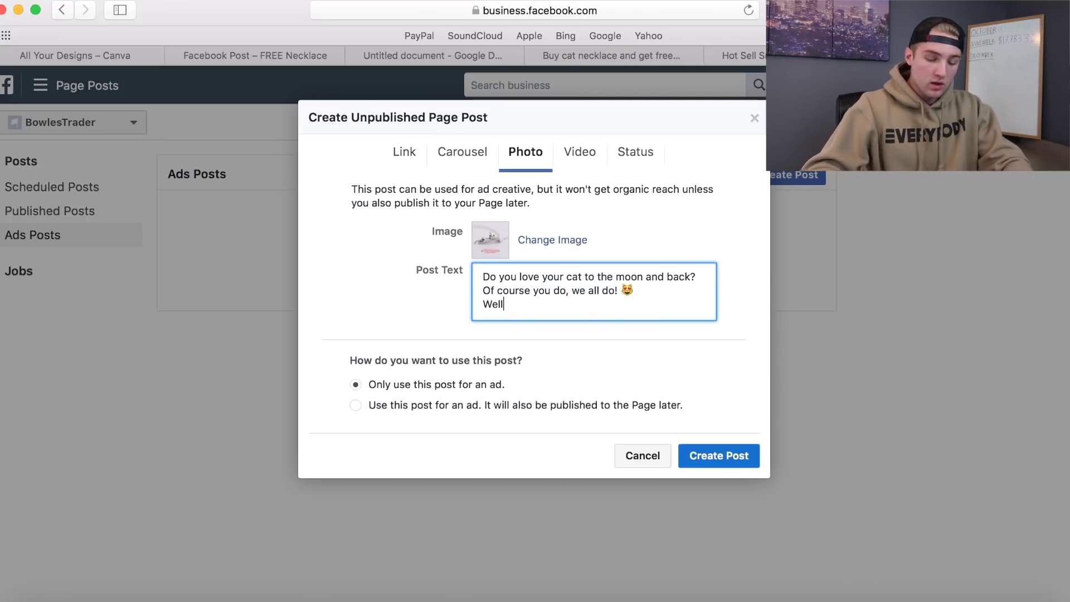
pyautogui.write(', your in luck')
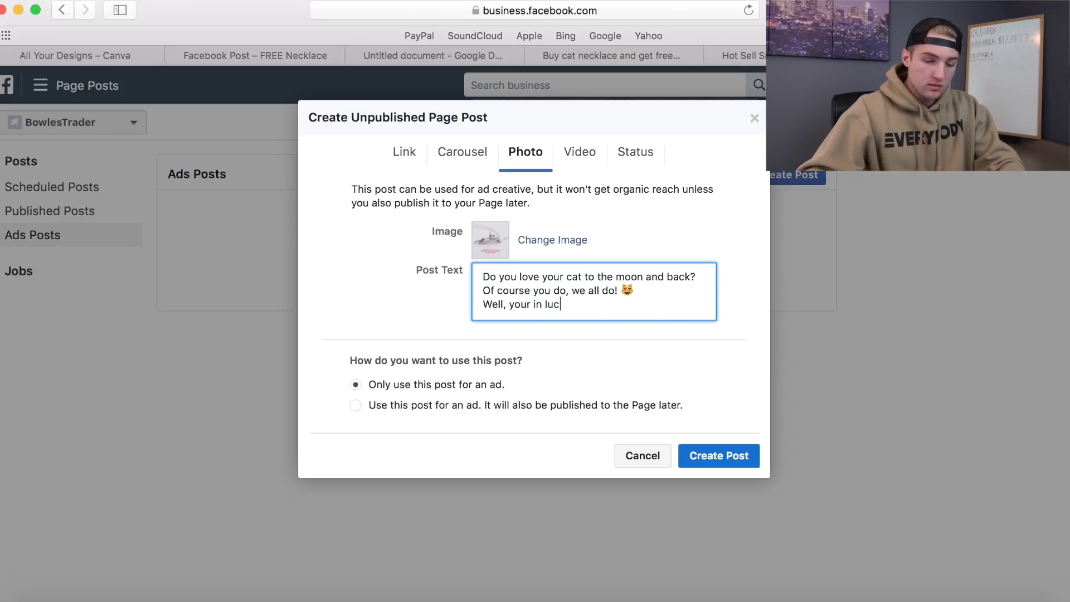
pyautogui.click(529, 304)
pyautogui.write("'re")
pyautogui.click(589, 307)
pyautogui.write('!')
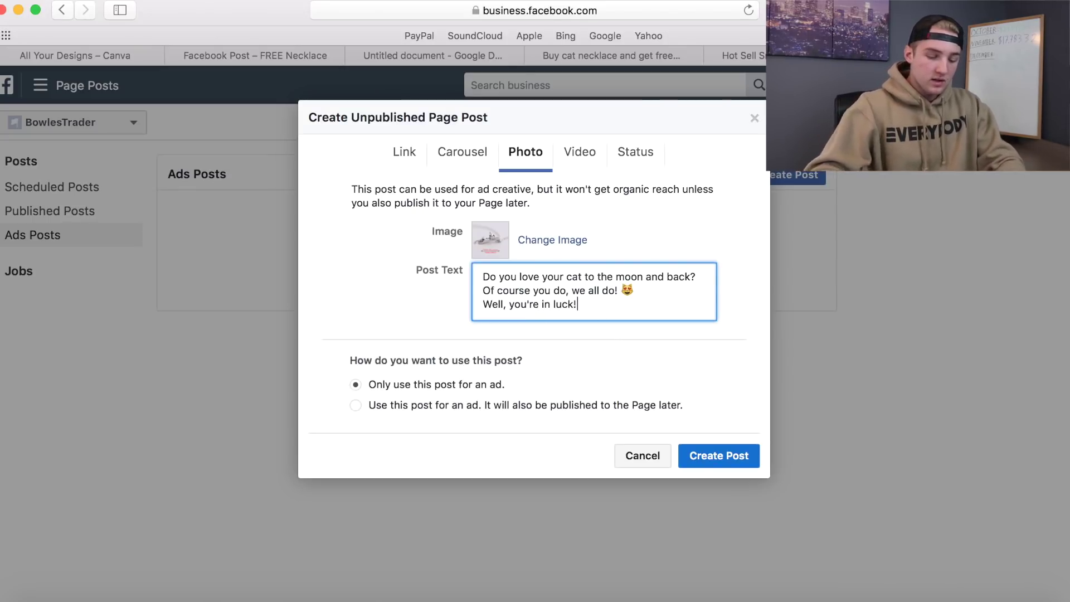
# Continue the line with "Today ONLY, we are giving away our best selling cat necklace for FREE! Just cover shipping...".
pyautogui.write(' Today ONLY,')
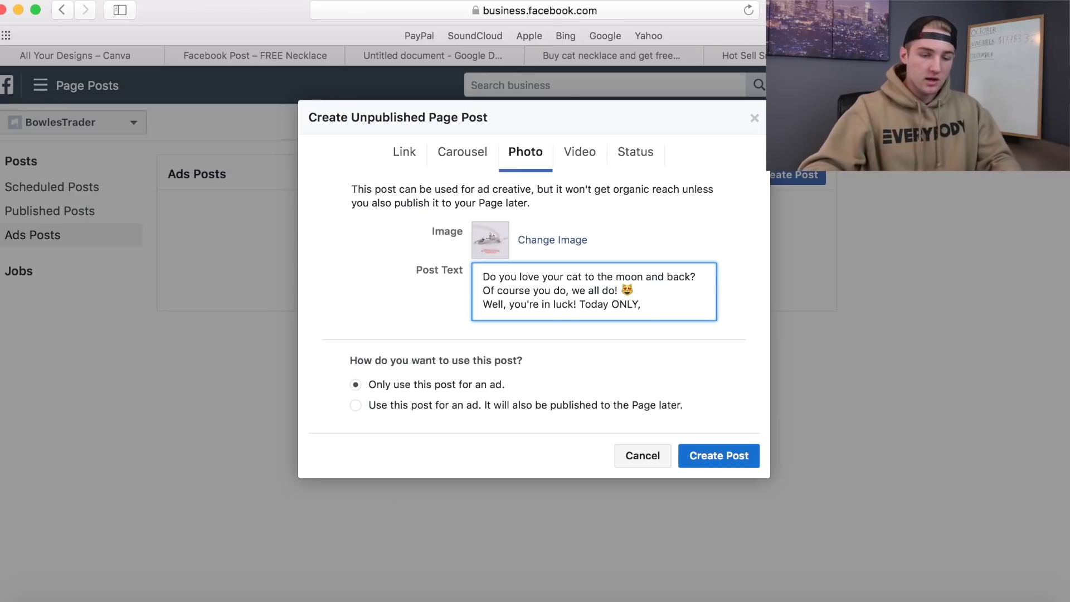
pyautogui.write('we')
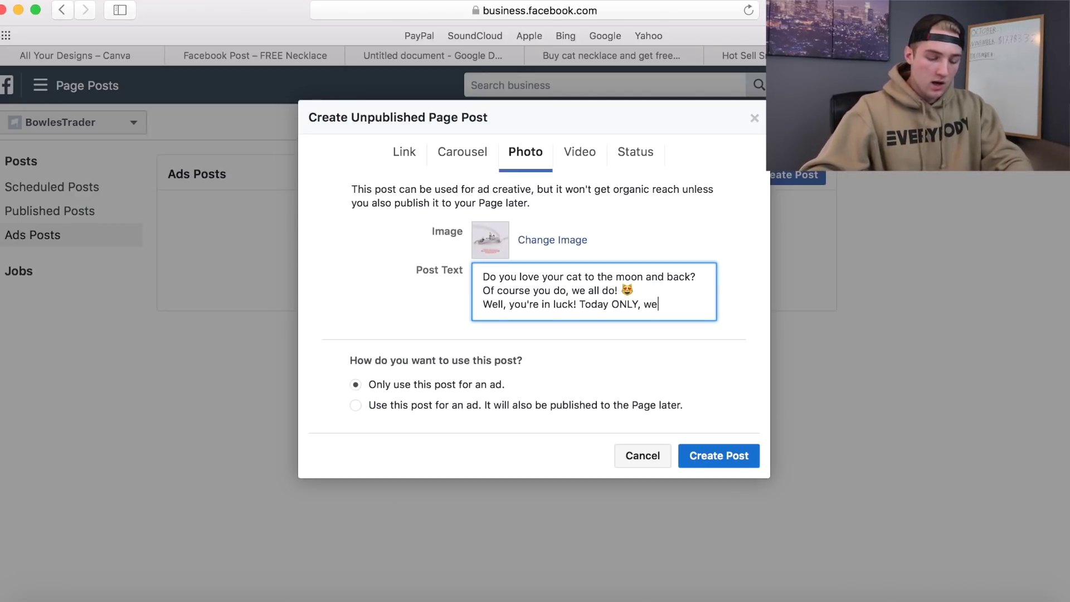
pyautogui.write(' are giving away ')
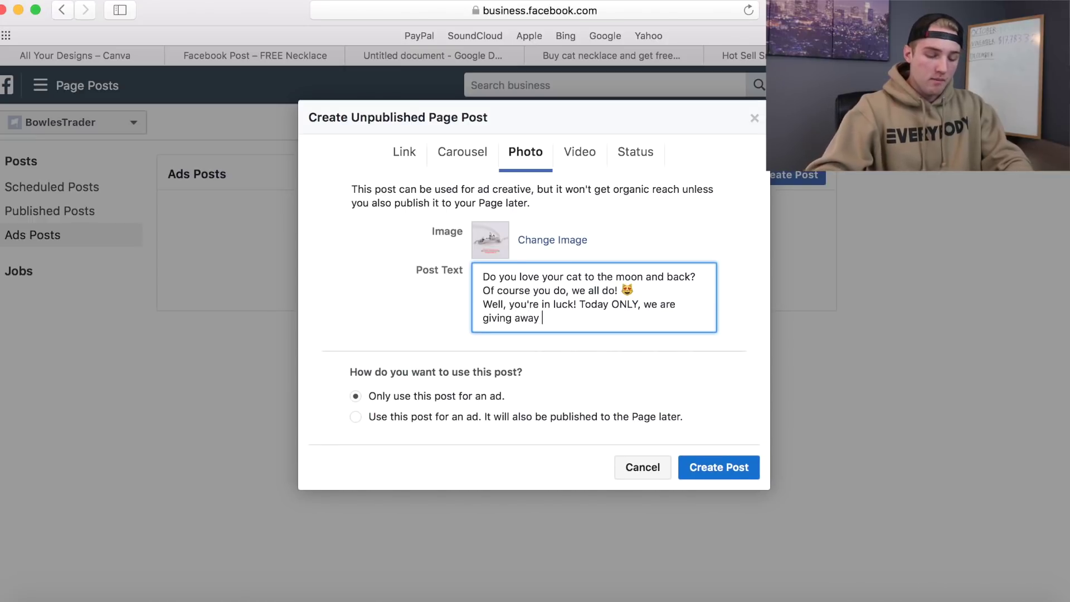
pyautogui.write('our best selling c')
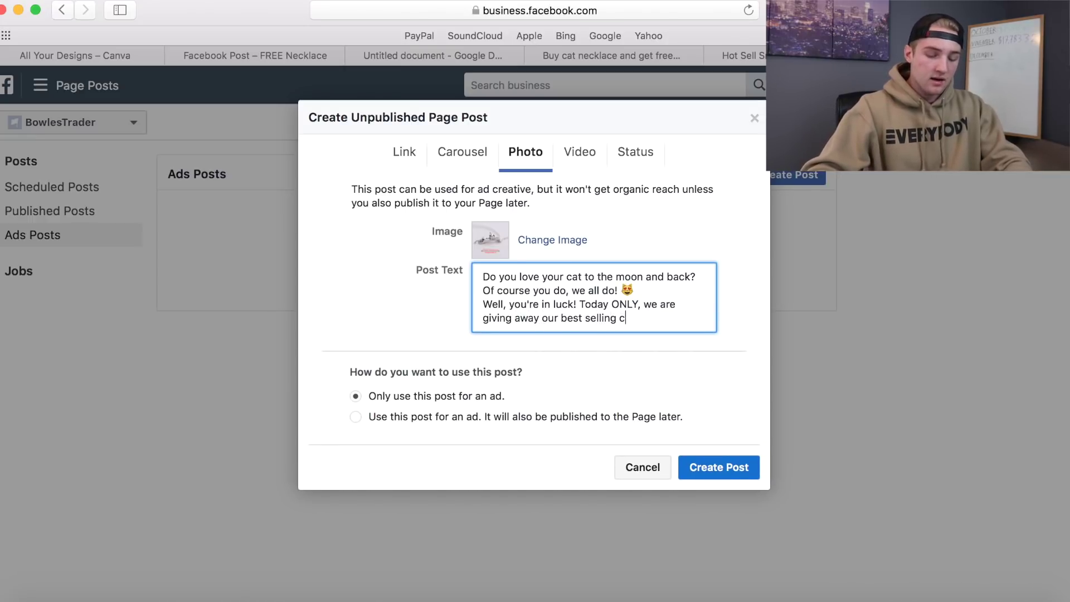
pyautogui.write('at necklace f')
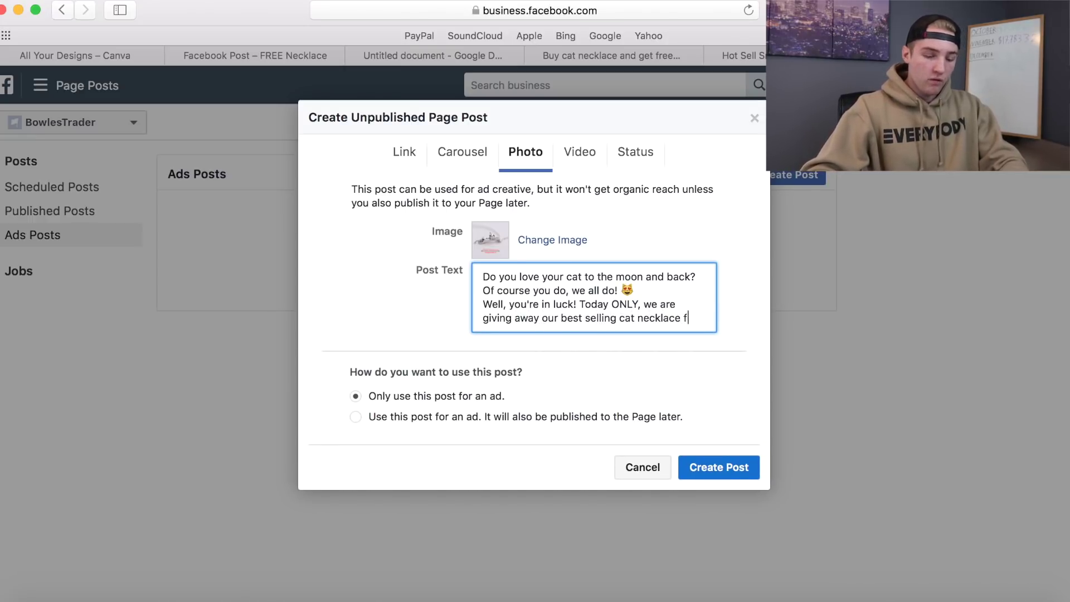
pyautogui.write('or FREE!')
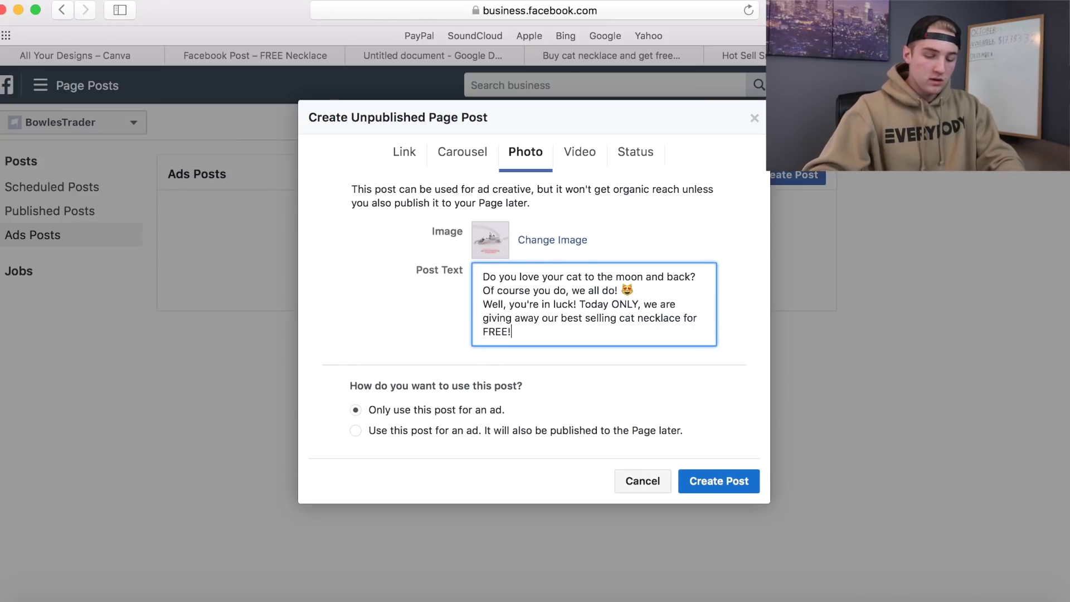
pyautogui.write(' Just cover shipping.')
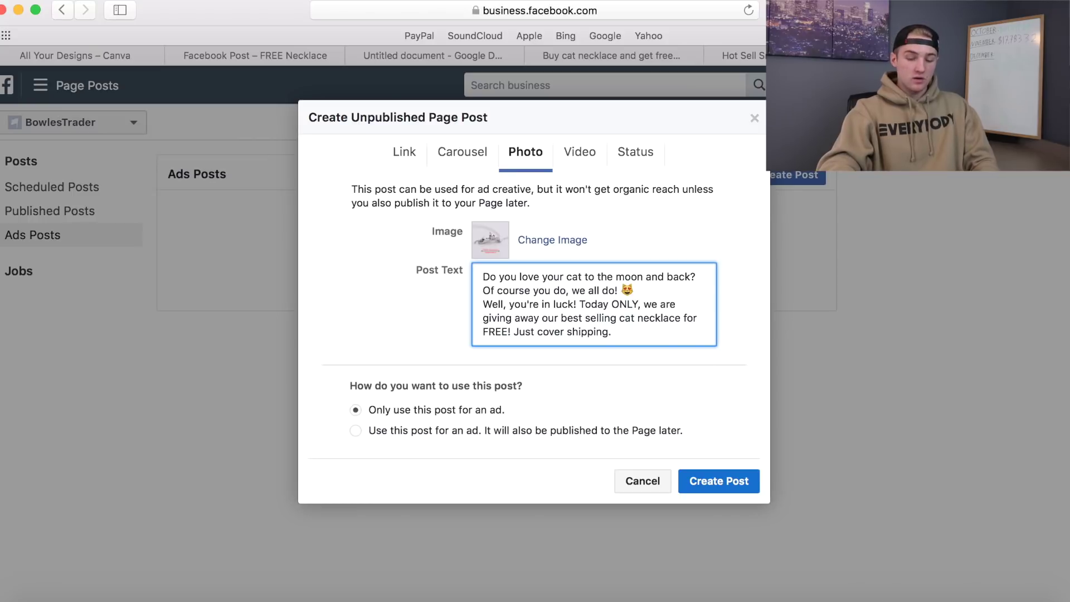
pyautogui.write('..')
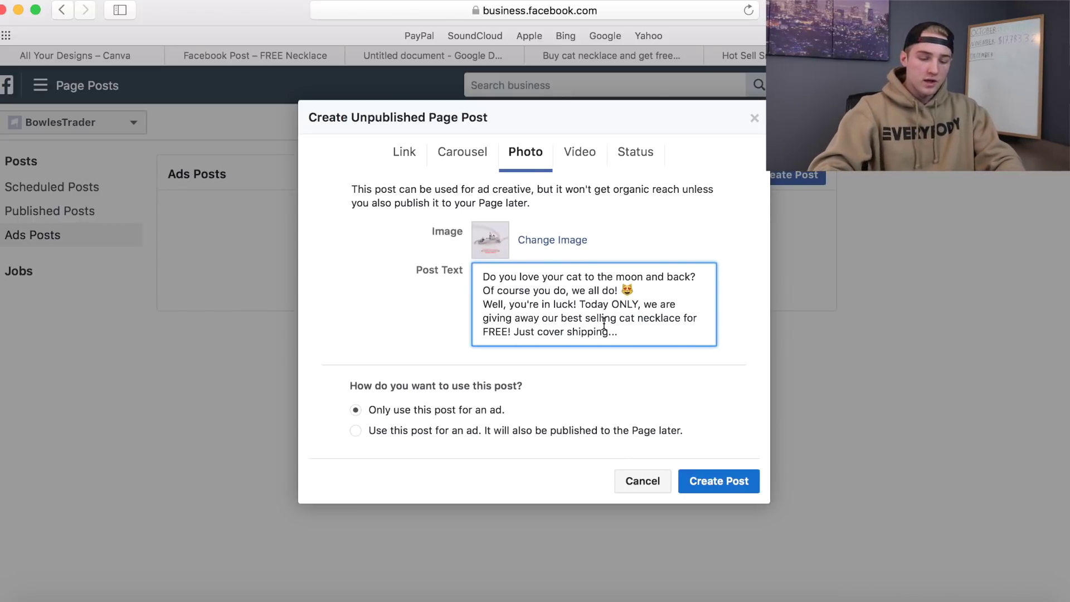
# Add the call to action "Claim Yours Today ==> {LINK}" on a new line of the post text.
pyautogui.press('Return')
pyautogui.write('Claim Yours Today')
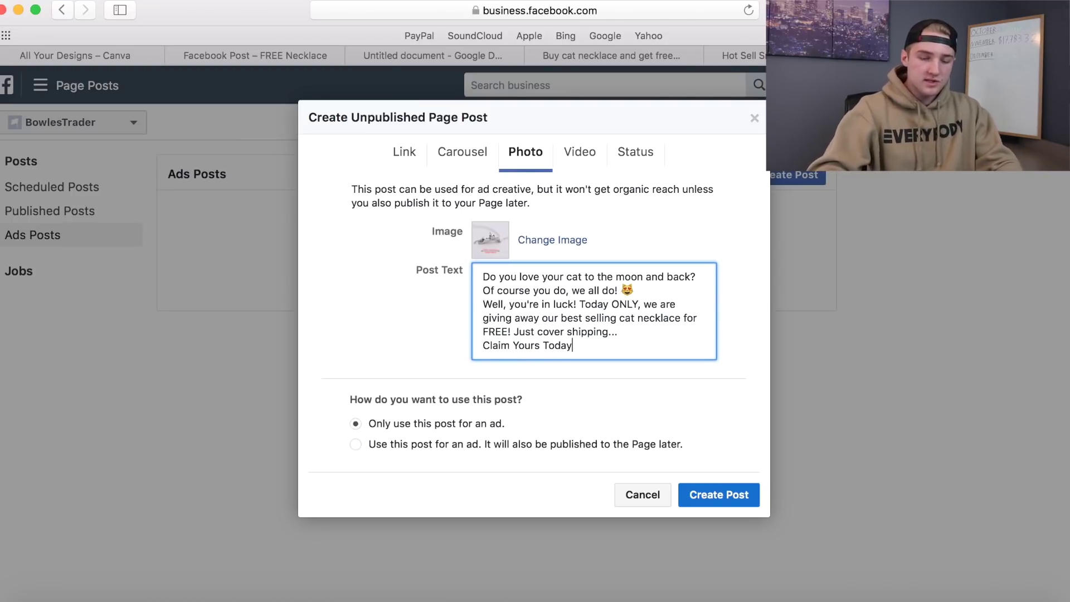
pyautogui.write(' ==')
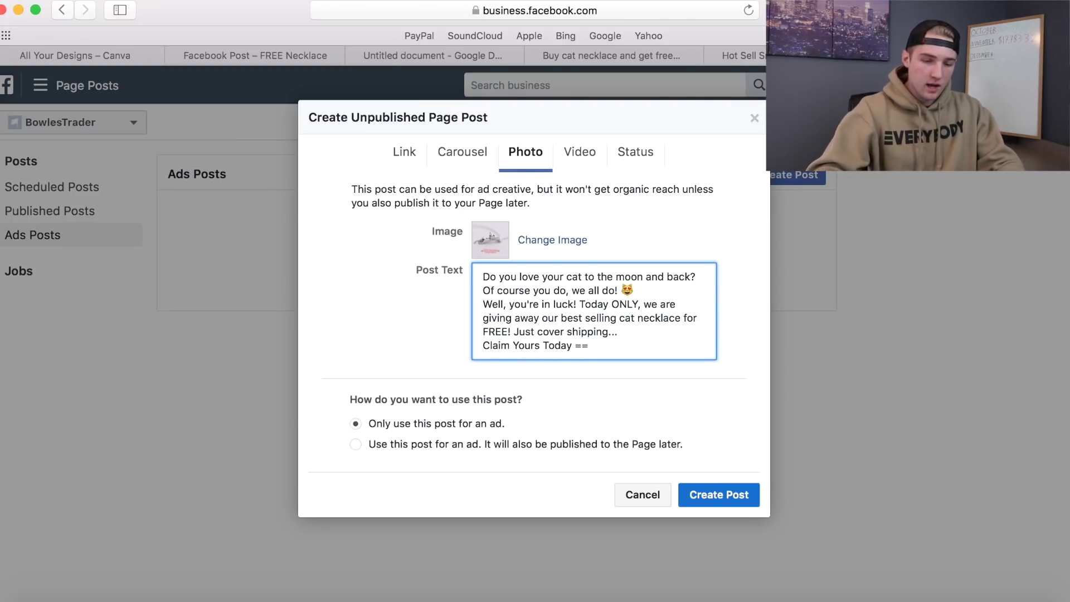
pyautogui.write('>')
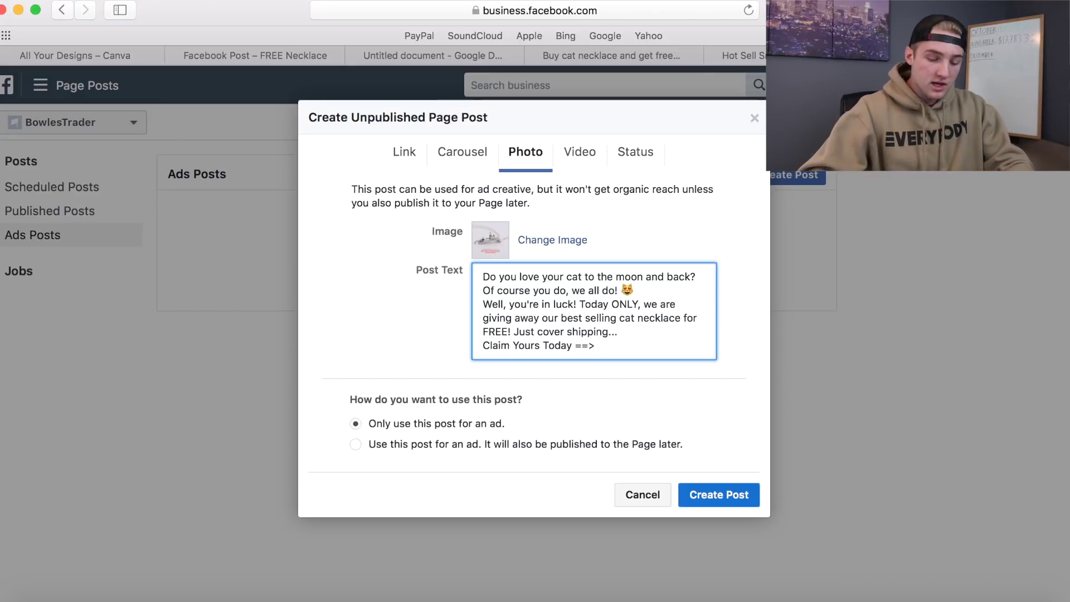
pyautogui.write('{LINK}')
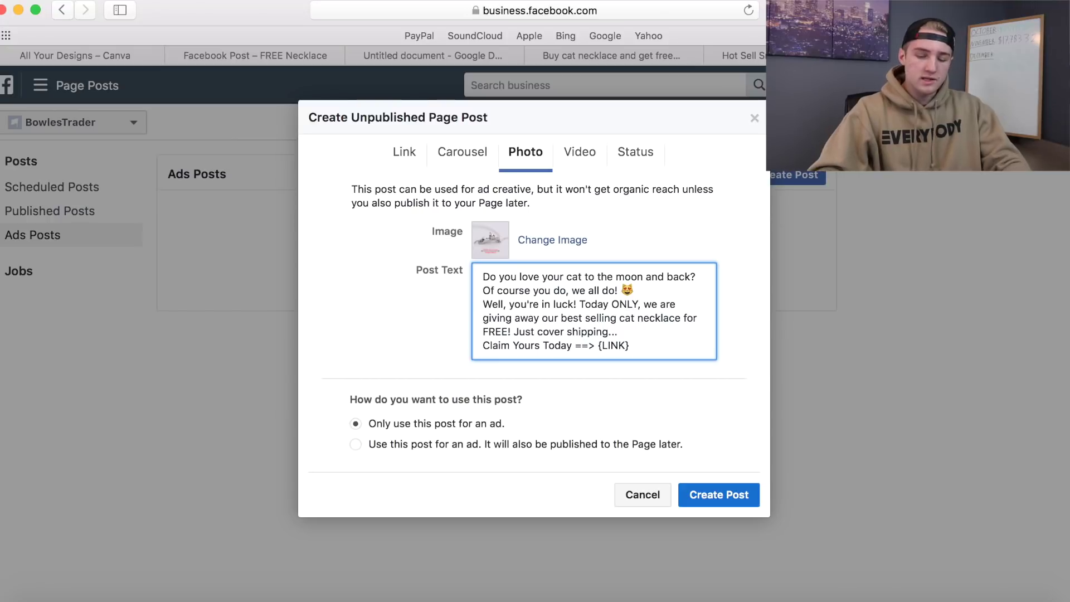
# Add a closing line to the post text reading "Hurry, inventory is limited!".
pyautogui.press('Return')
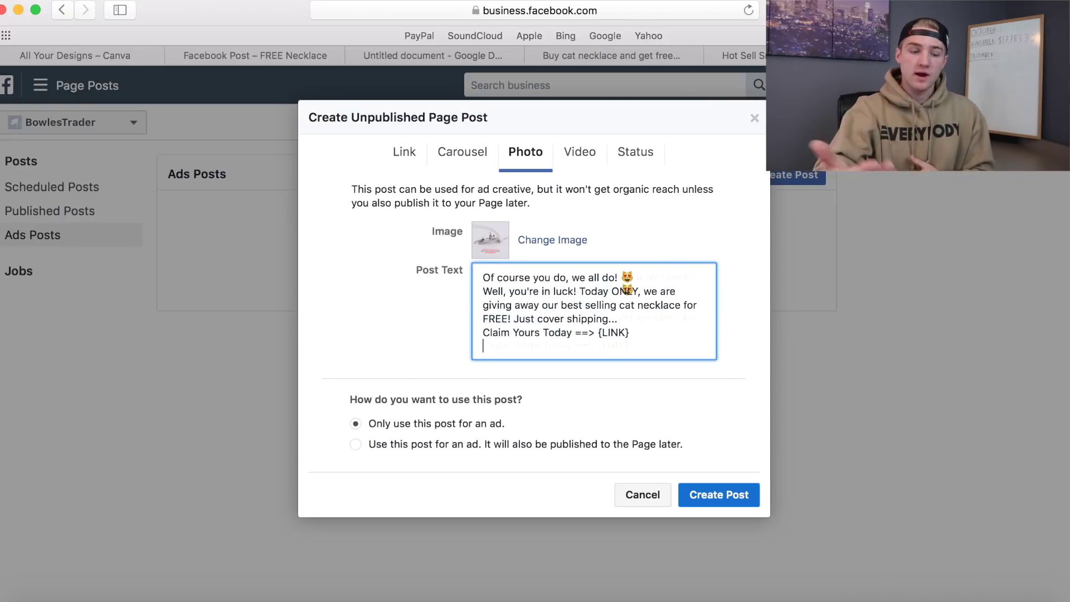
pyautogui.write('H')
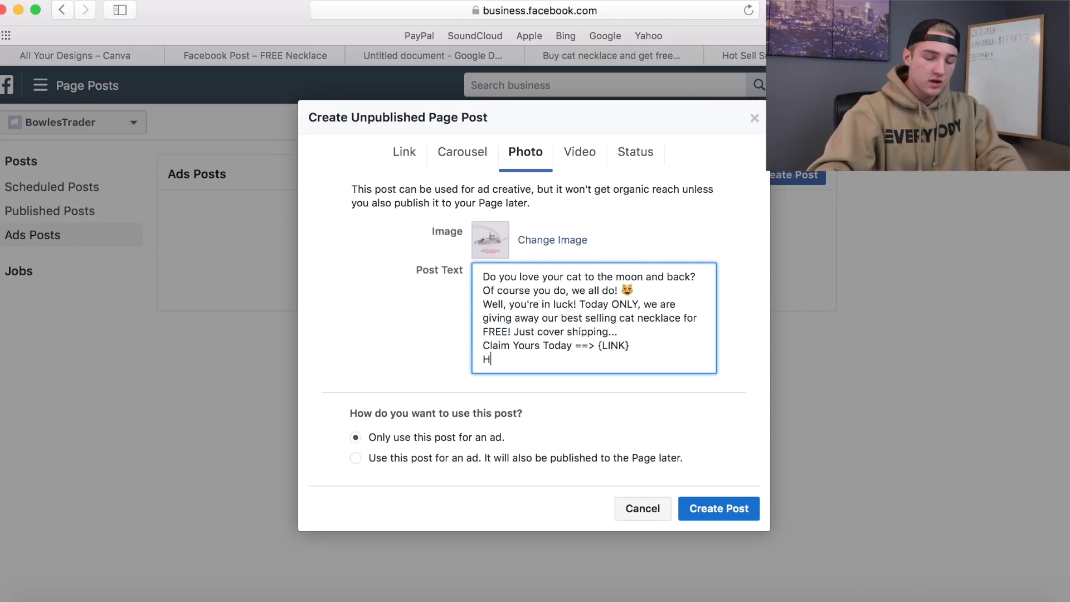
pyautogui.write('urry, in')
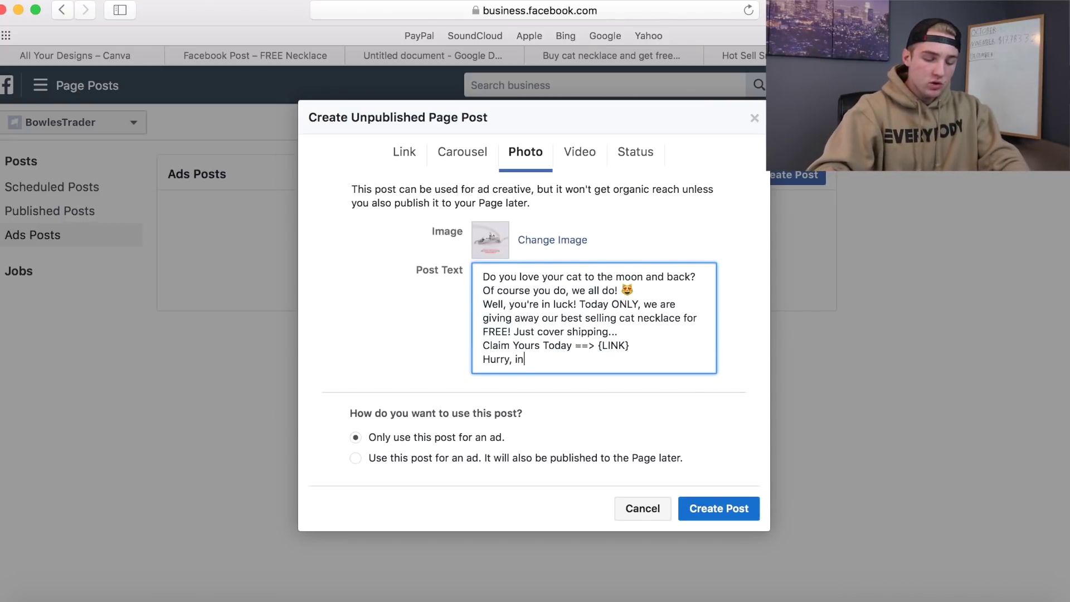
pyautogui.write('ventory is limited!')
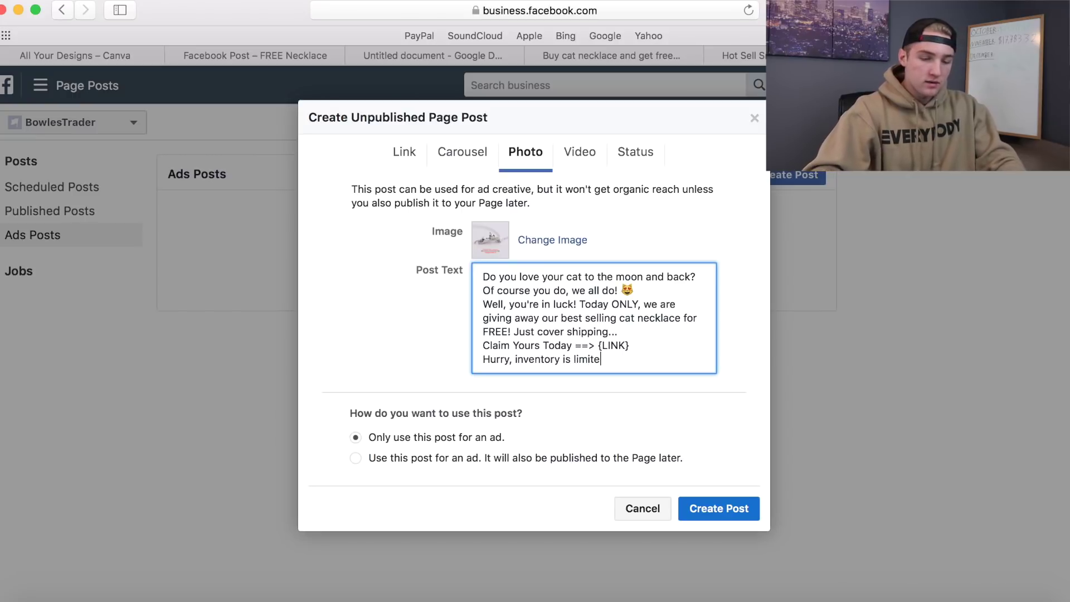
# Capitalize the initials of the closing line's words so it reads "Hurry, Inventory Is Limited!".
pyautogui.click(517, 358)
pyautogui.press('BackSpace')
pyautogui.write('I')
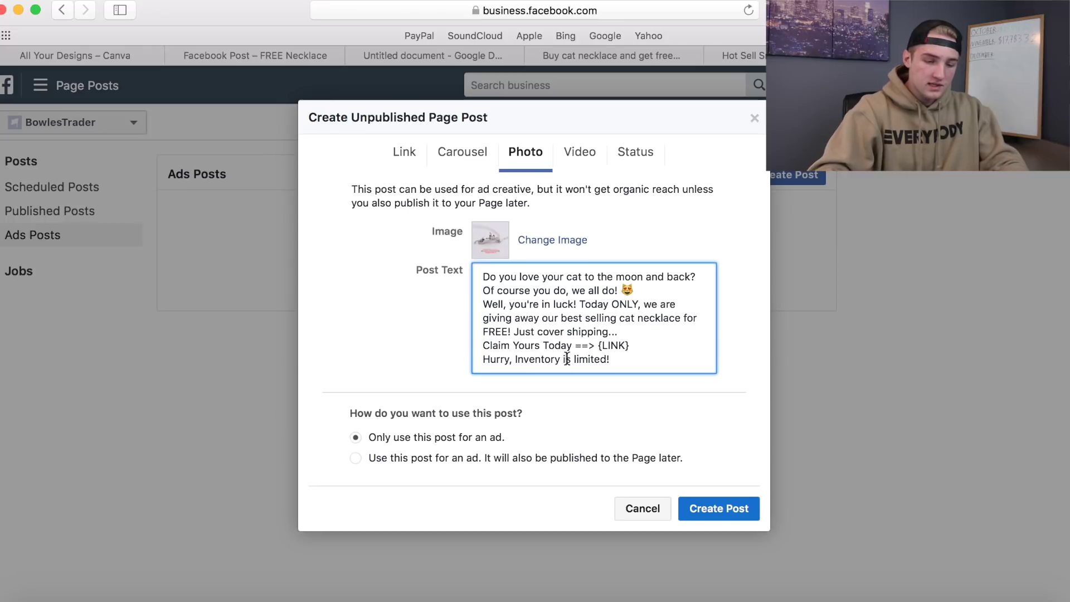
pyautogui.press('BackSpace')
pyautogui.write('L')
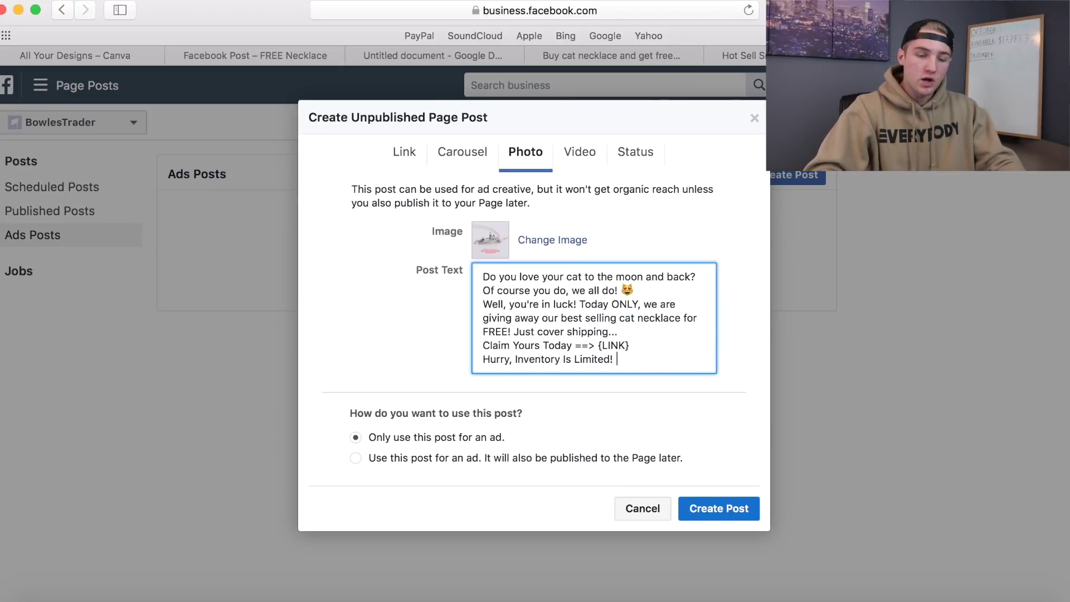
# Insert the up pointing backhand index emoji at the end of the "Hurry, Inventory Is Limited!" line.
pyautogui.press('ctrl+super+space')
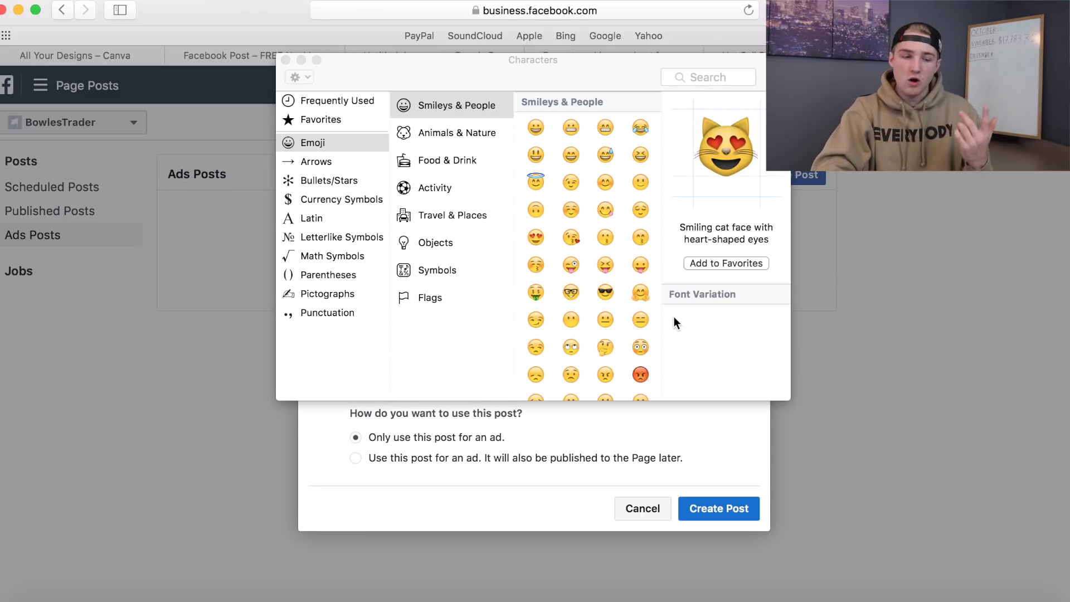
pyautogui.scroll(3, 627, 305)
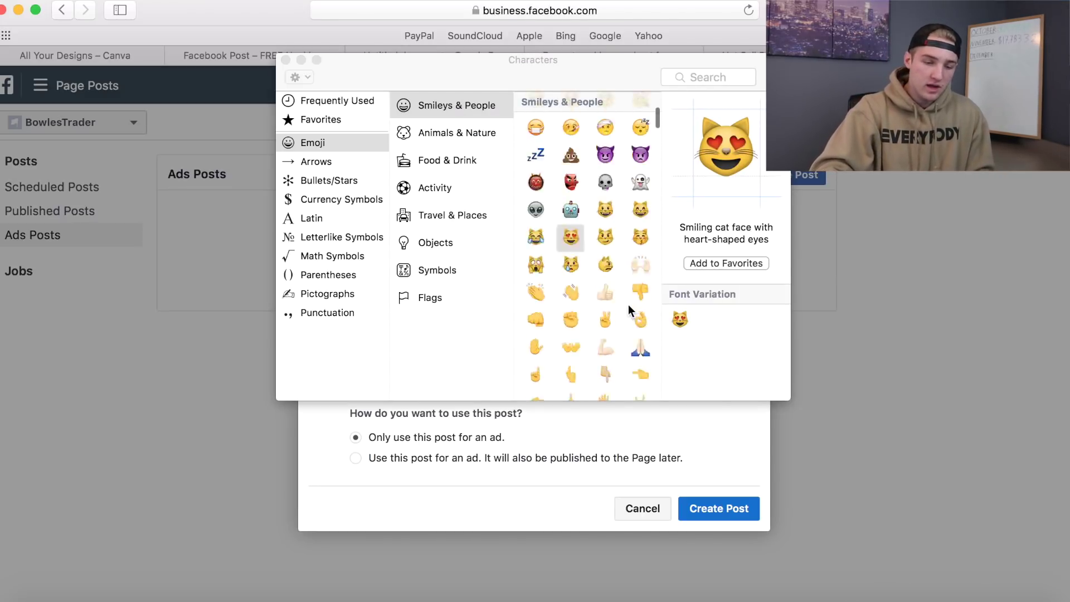
pyautogui.moveTo(574, 319); pyautogui.dragTo(604, 273)
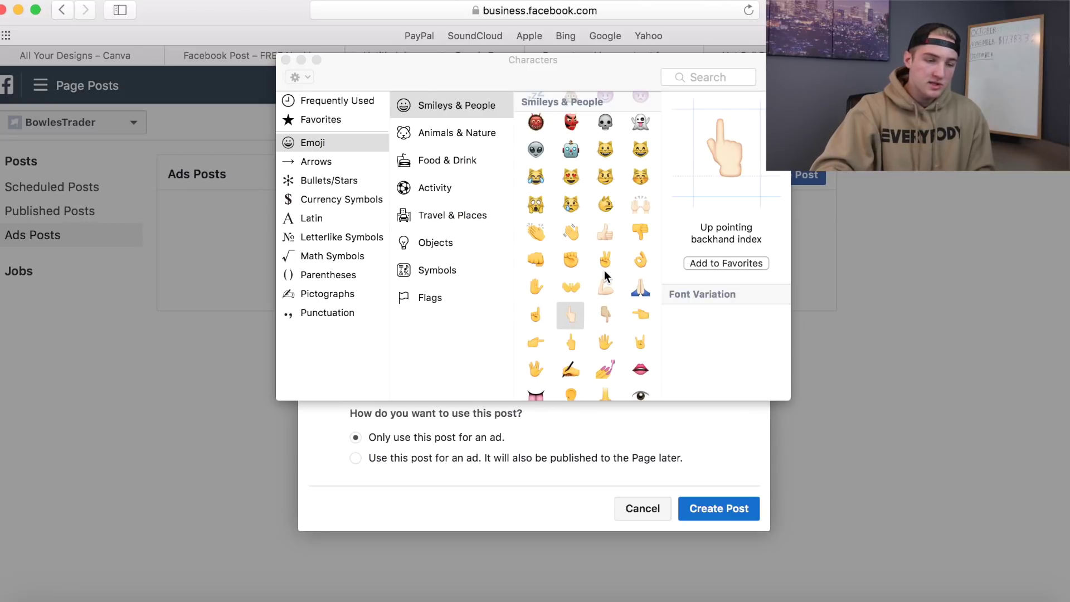
pyautogui.click(285, 60)
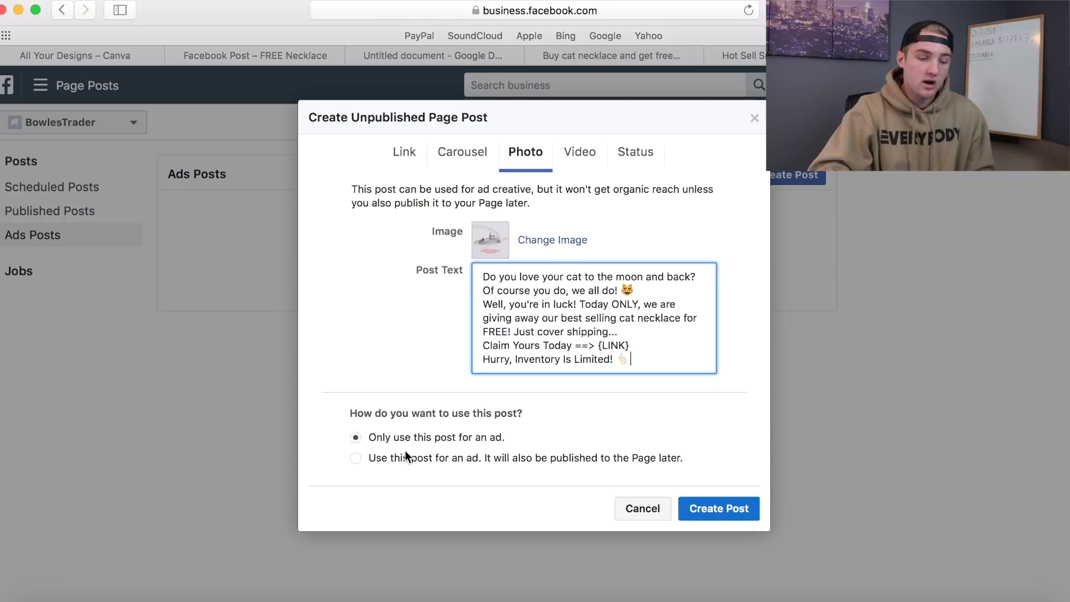
# Create the unpublished photo post with the option "Only use this post for an ad.".
pyautogui.moveTo(524, 439); pyautogui.dragTo(380, 437)
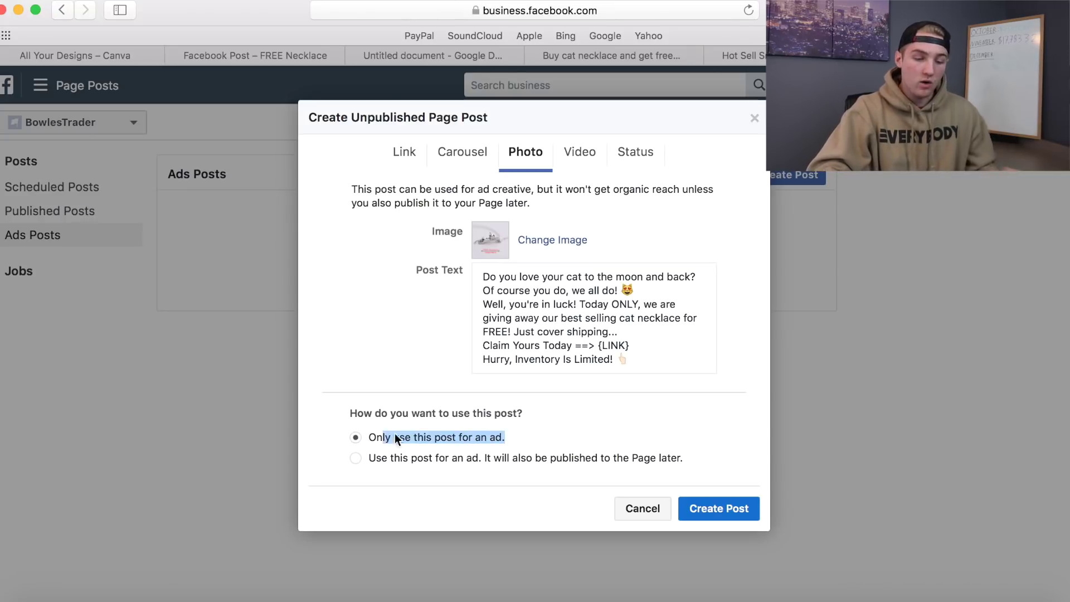
pyautogui.click(380, 438)
pyautogui.click(724, 510)
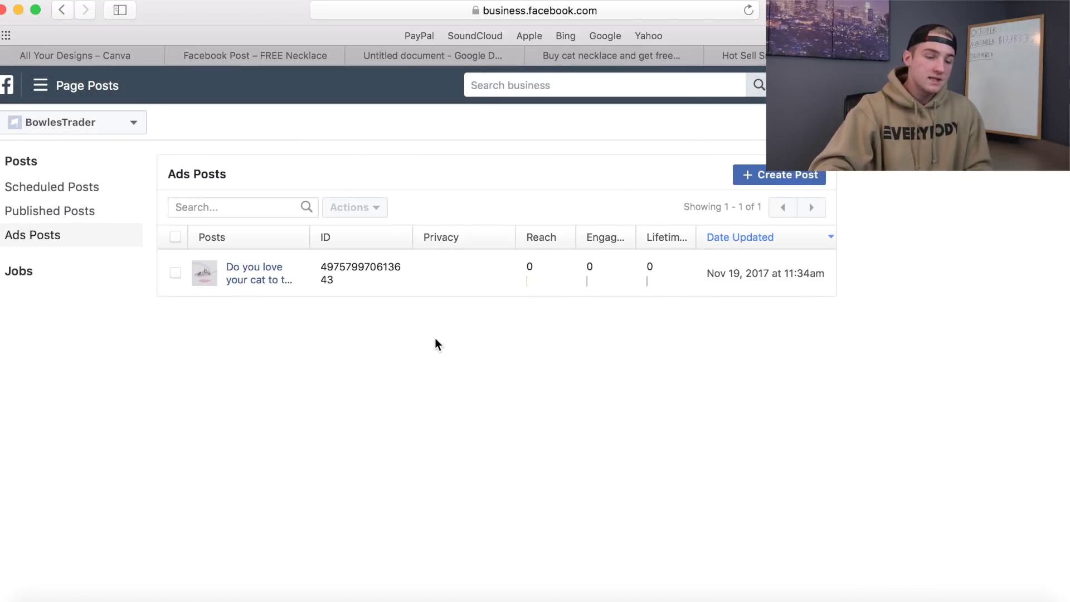
# Examine the new post's ID in the Ads Posts list and return to that list from the AliExpress product page.
pyautogui.moveTo(326, 278); pyautogui.dragTo(318, 266)
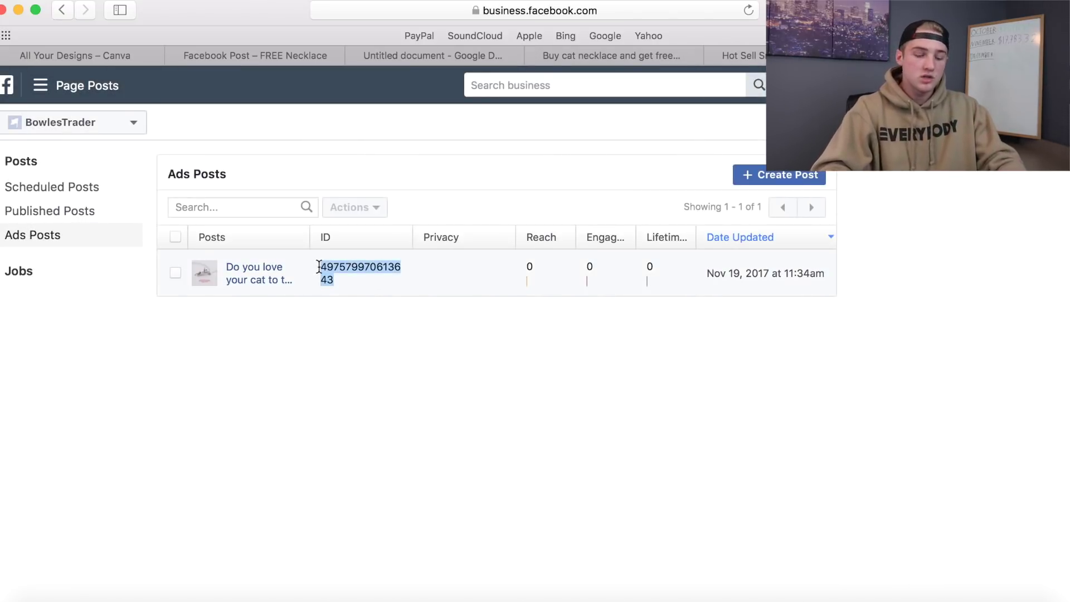
pyautogui.click(419, 301)
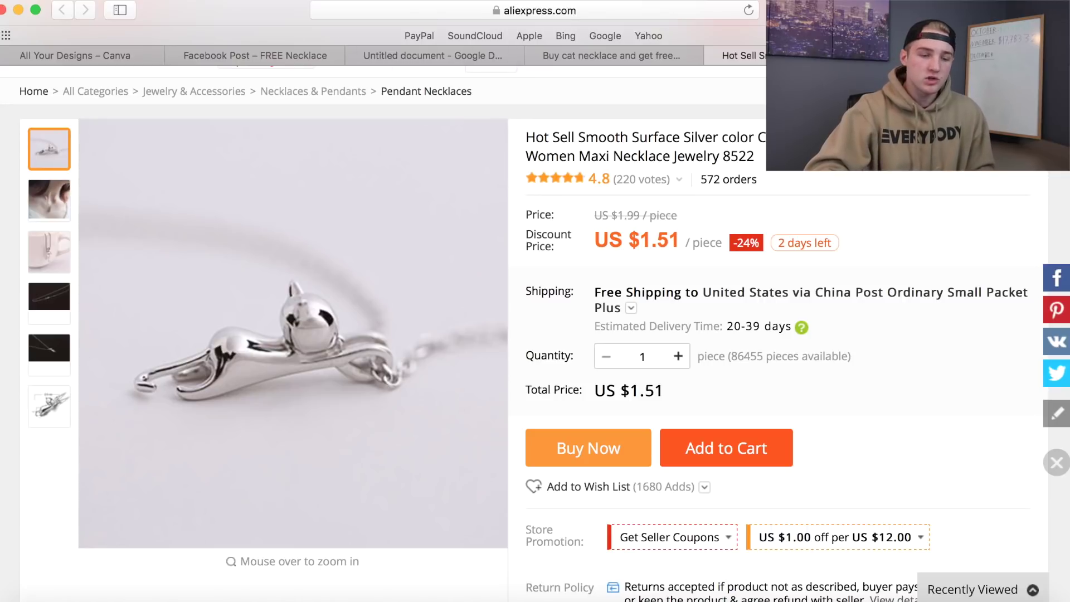
pyautogui.click(947, 55)
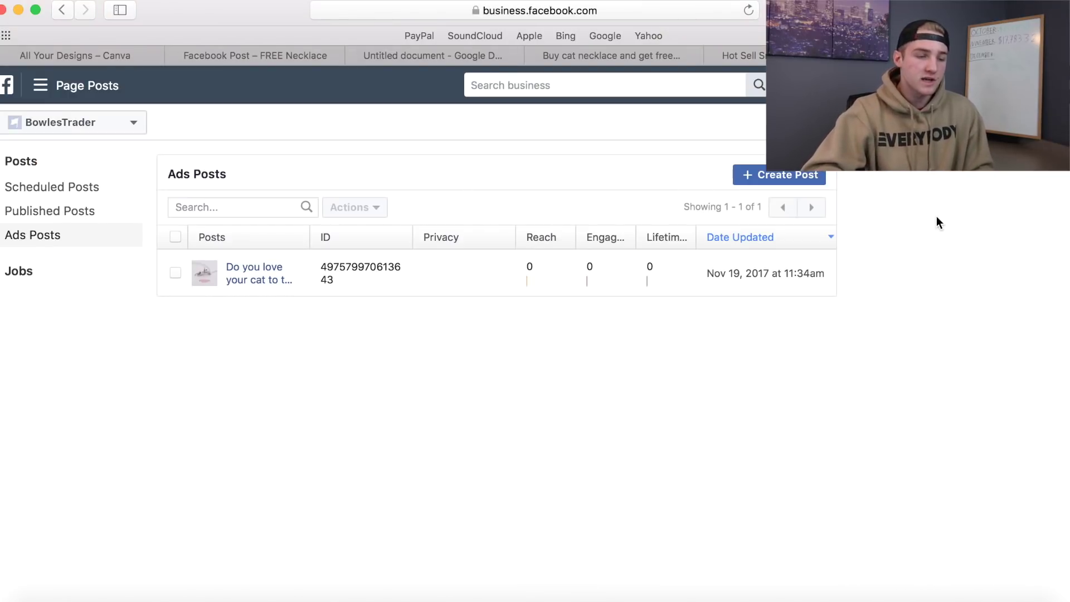